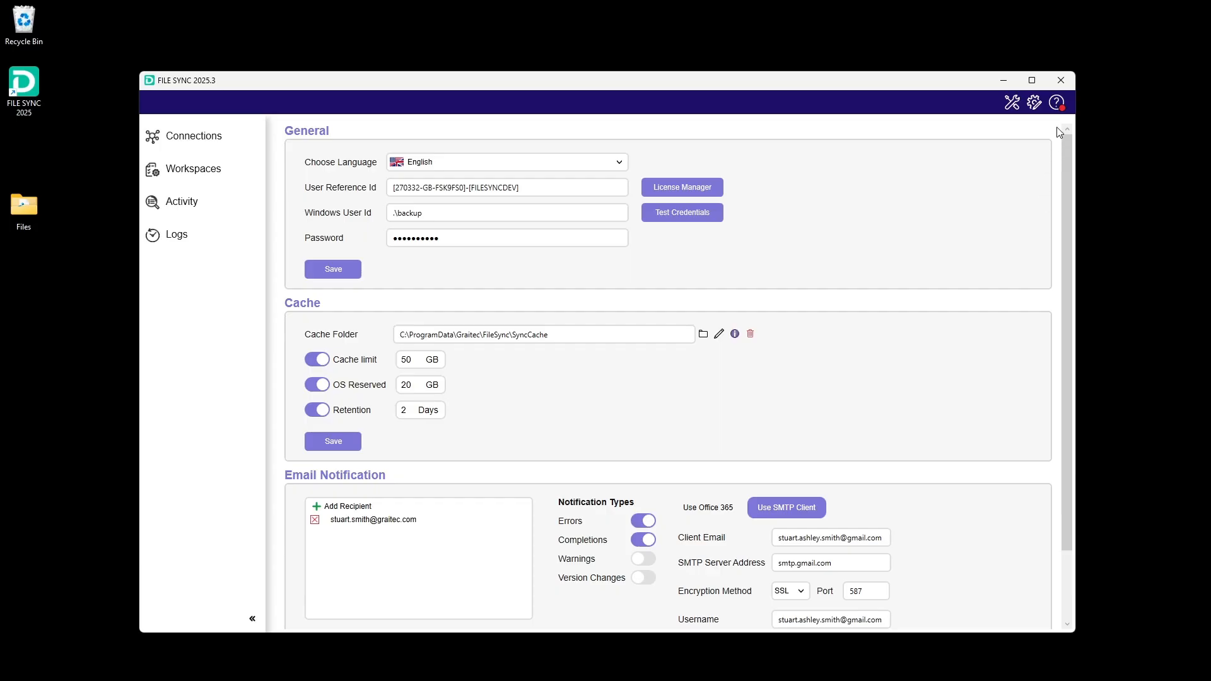
- Accept the License Agreement terms and install the available FILE SYNC update
click(1058, 103)
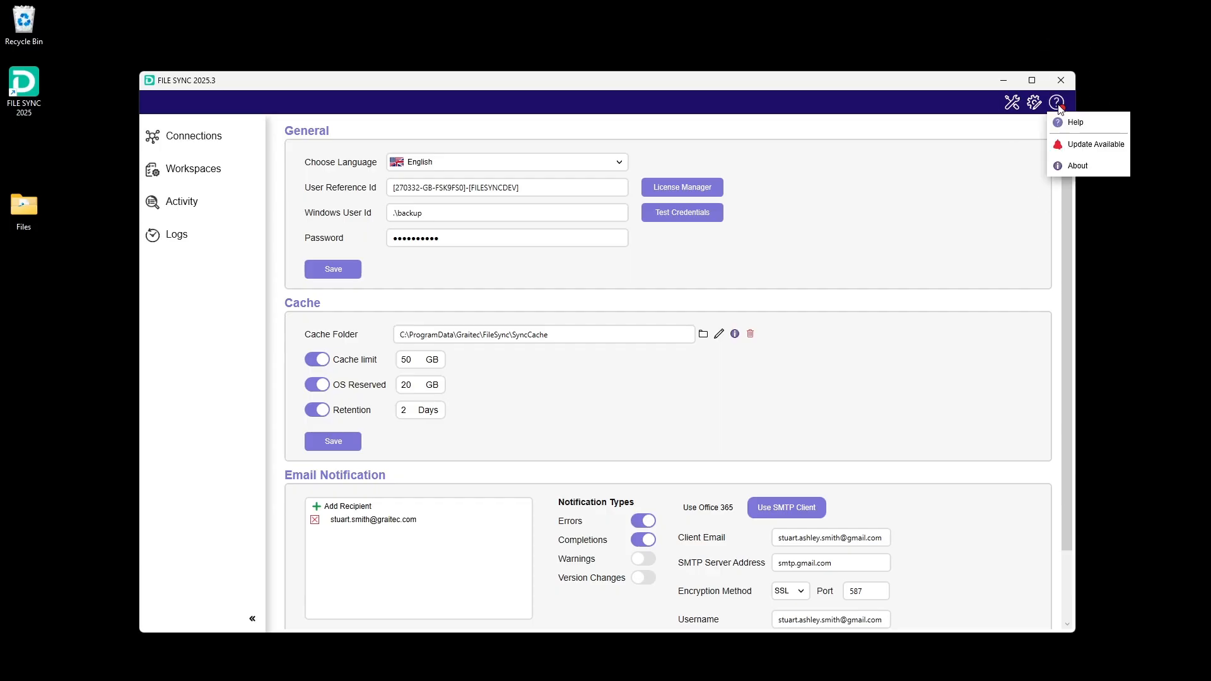
click(1070, 147)
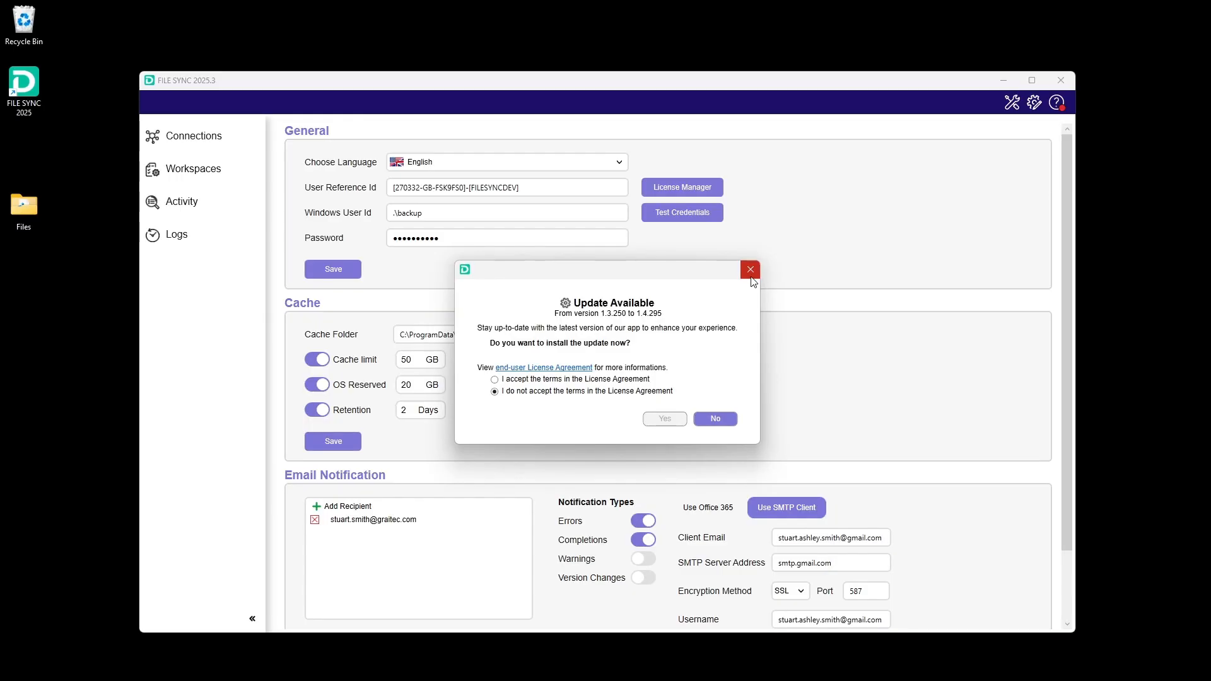
click(502, 381)
click(663, 421)
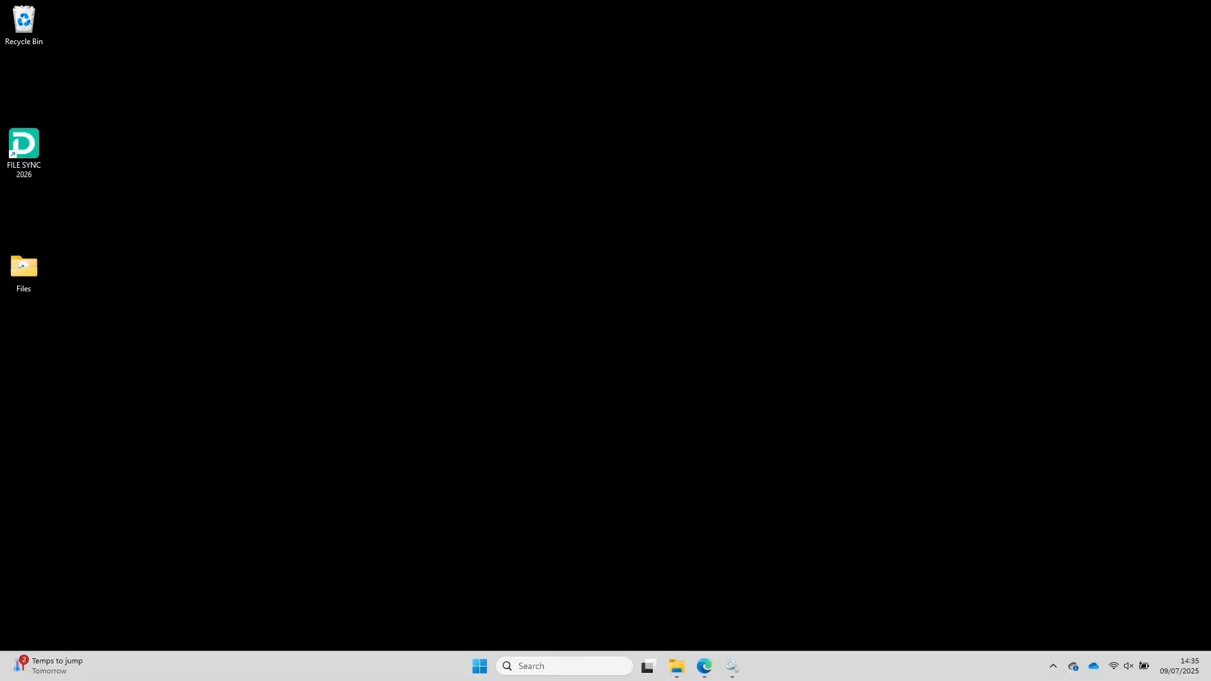
- Launch FILE SYNC 2026 and recover the saved configuration by entering the backup user's password
double_click(33, 143)
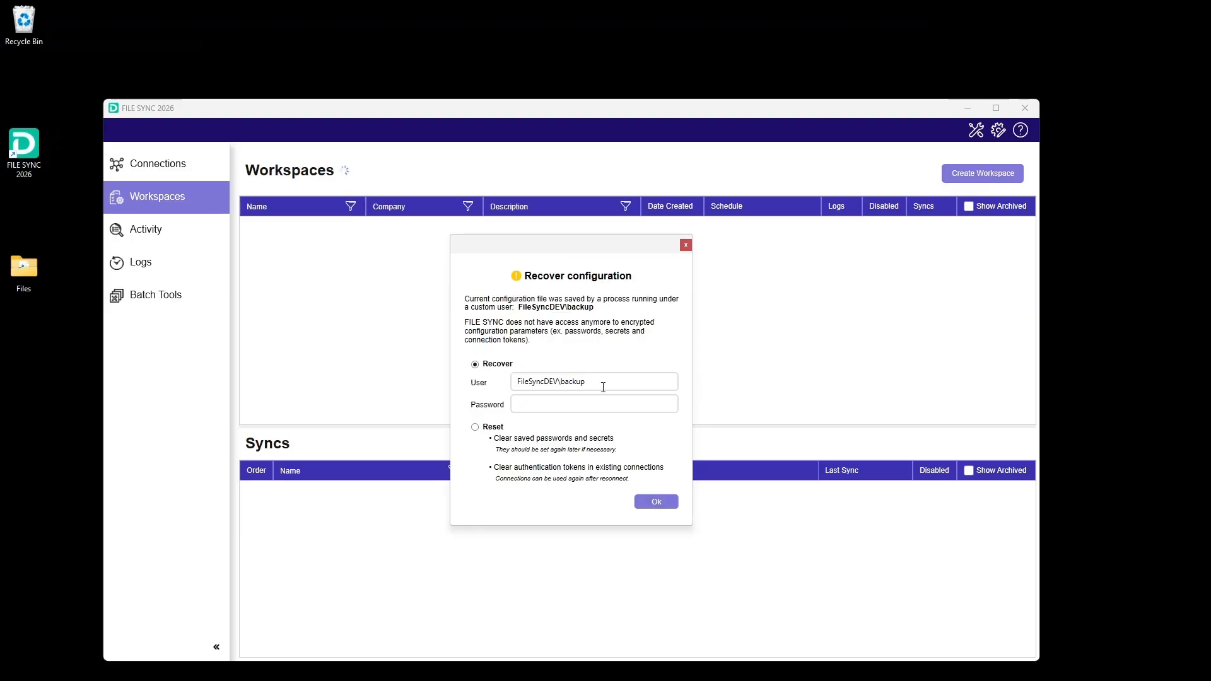
drag(634, 382, 511, 382)
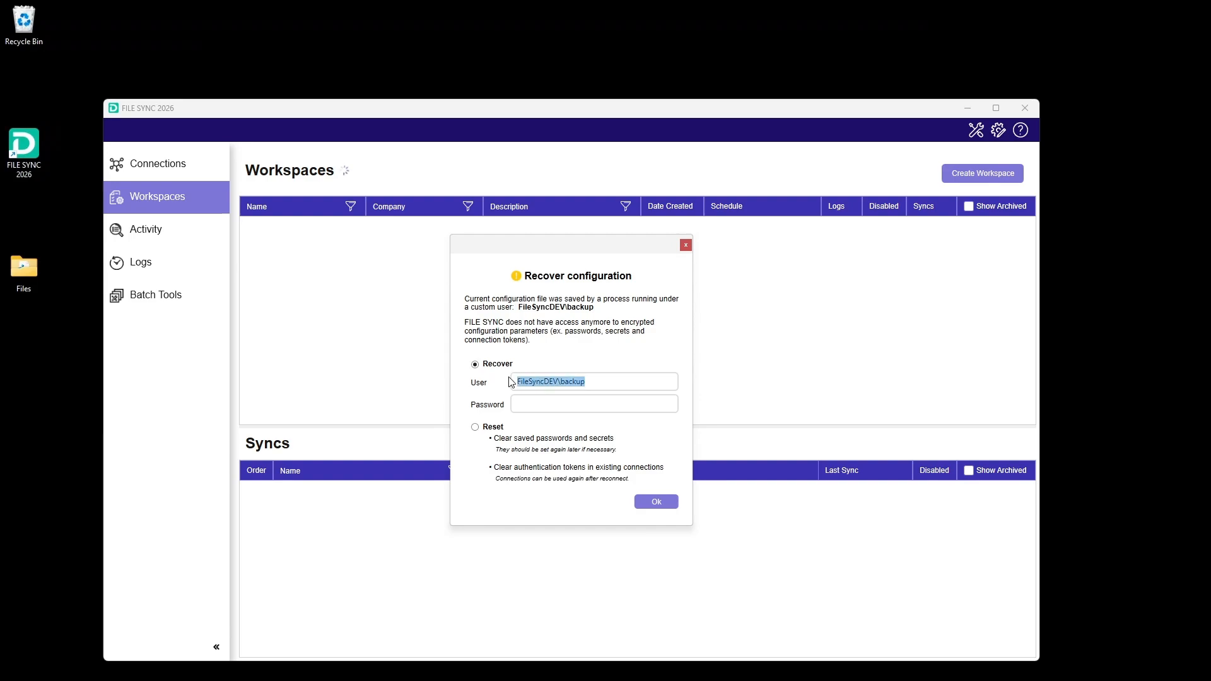
click(532, 403)
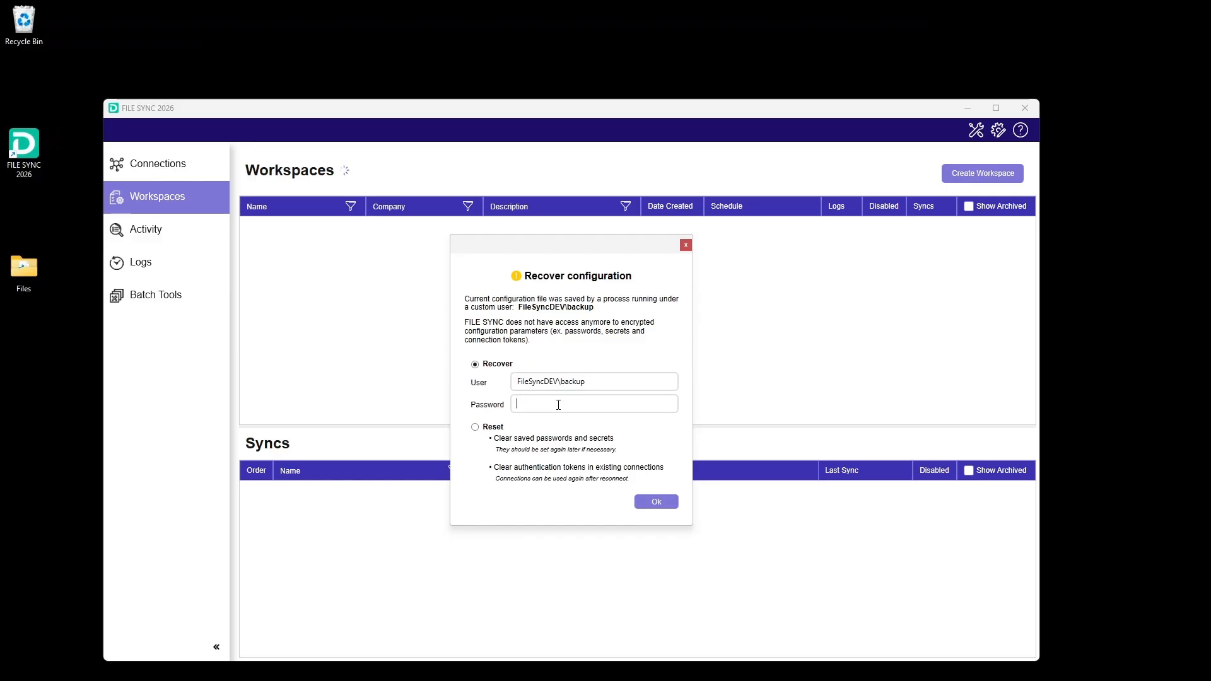
text(****)
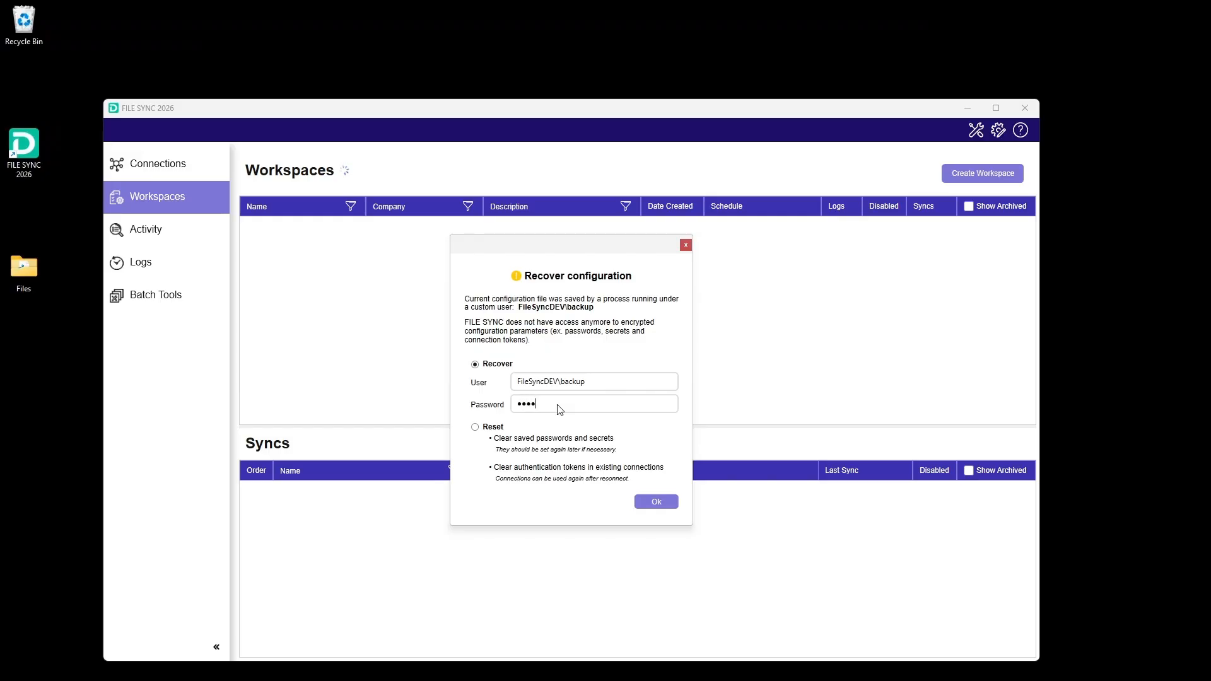
text(*****)
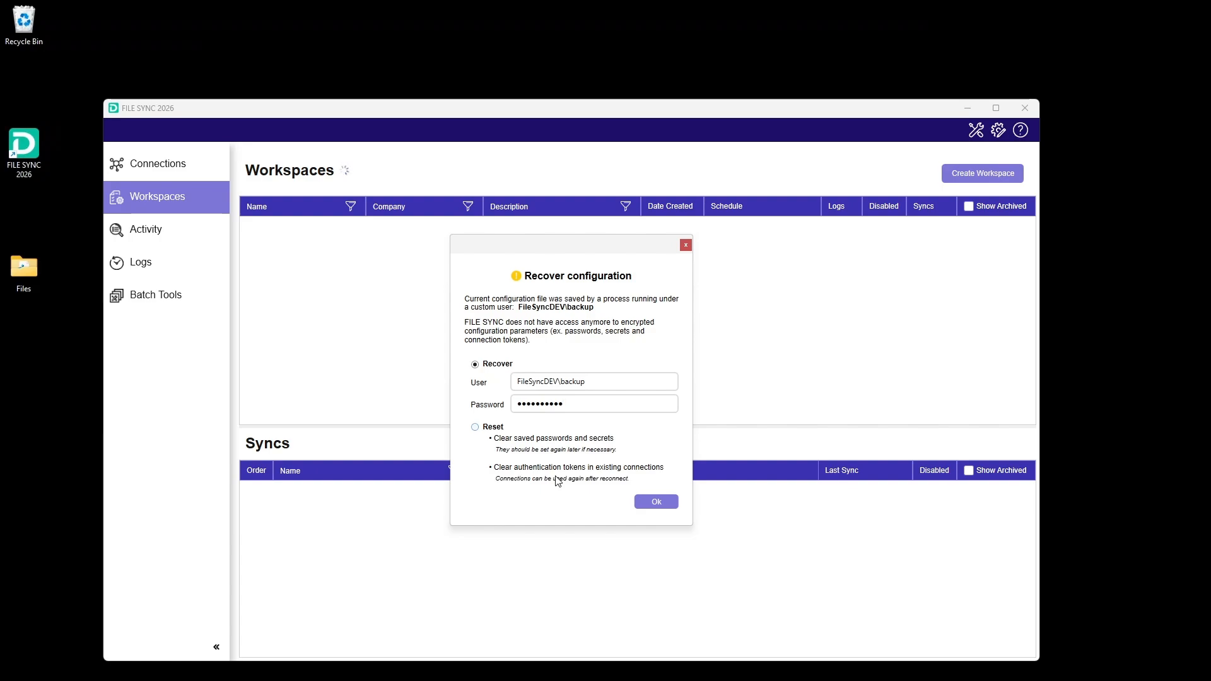
click(656, 503)
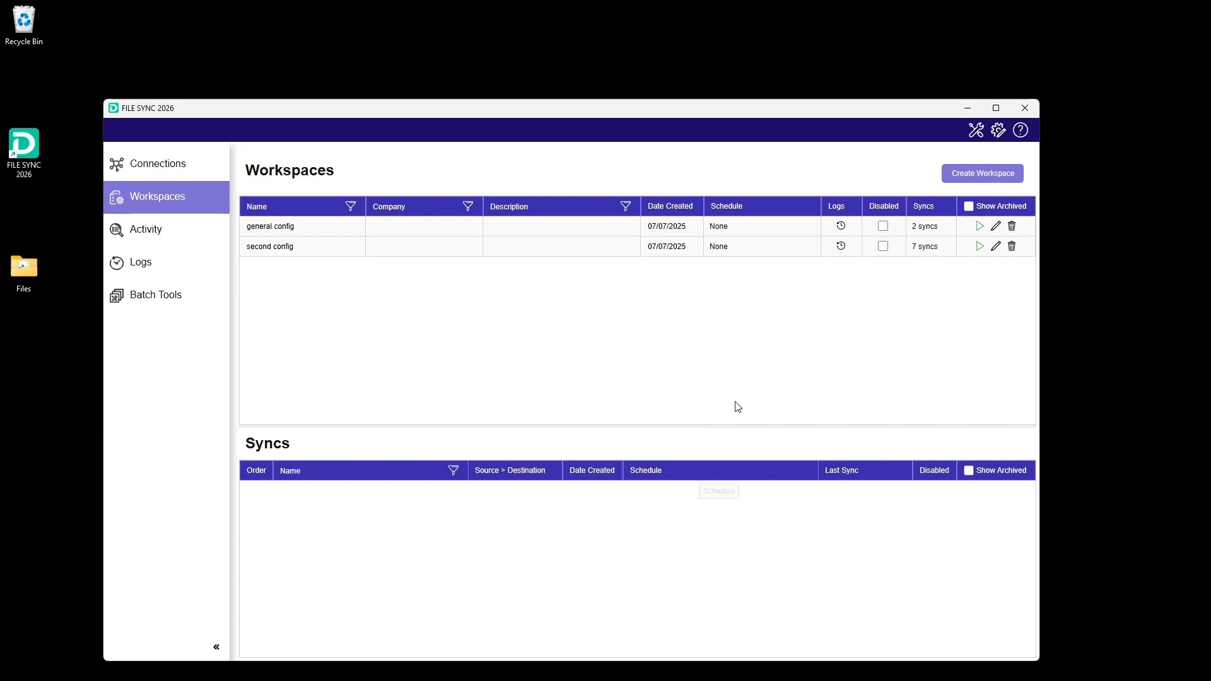
- Open the application settings and look at the Autodesk Client Id and Client Secret fields under Autodesk Connector
click(1003, 137)
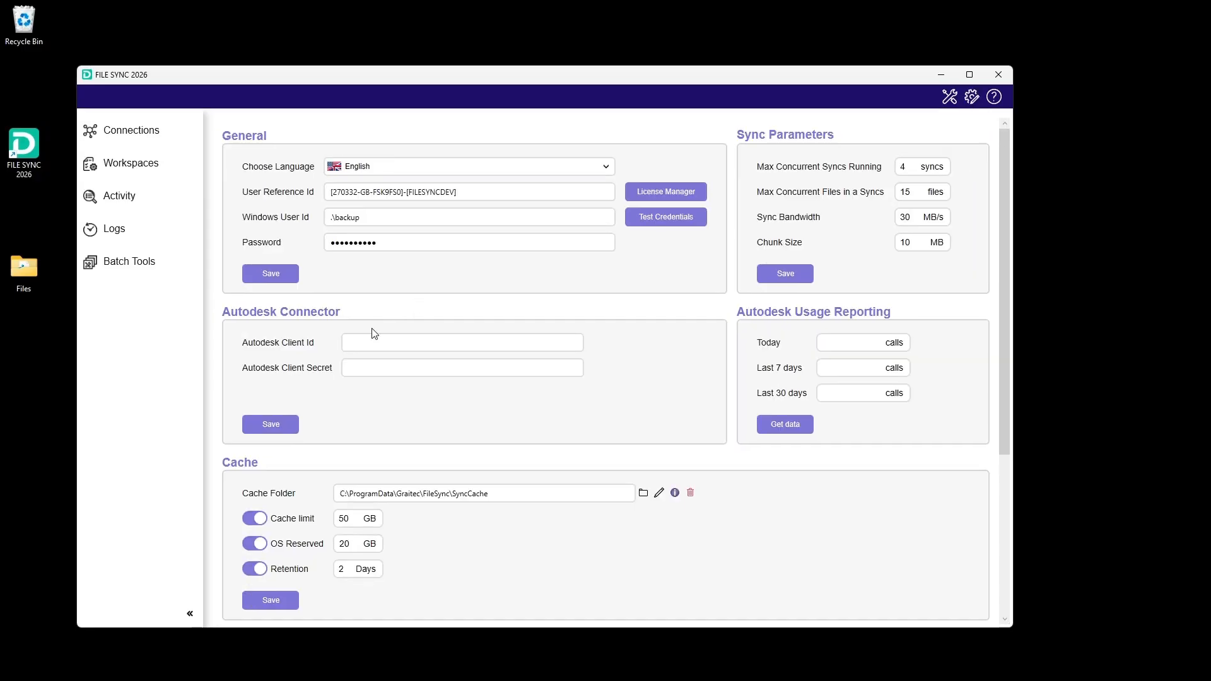
click(374, 335)
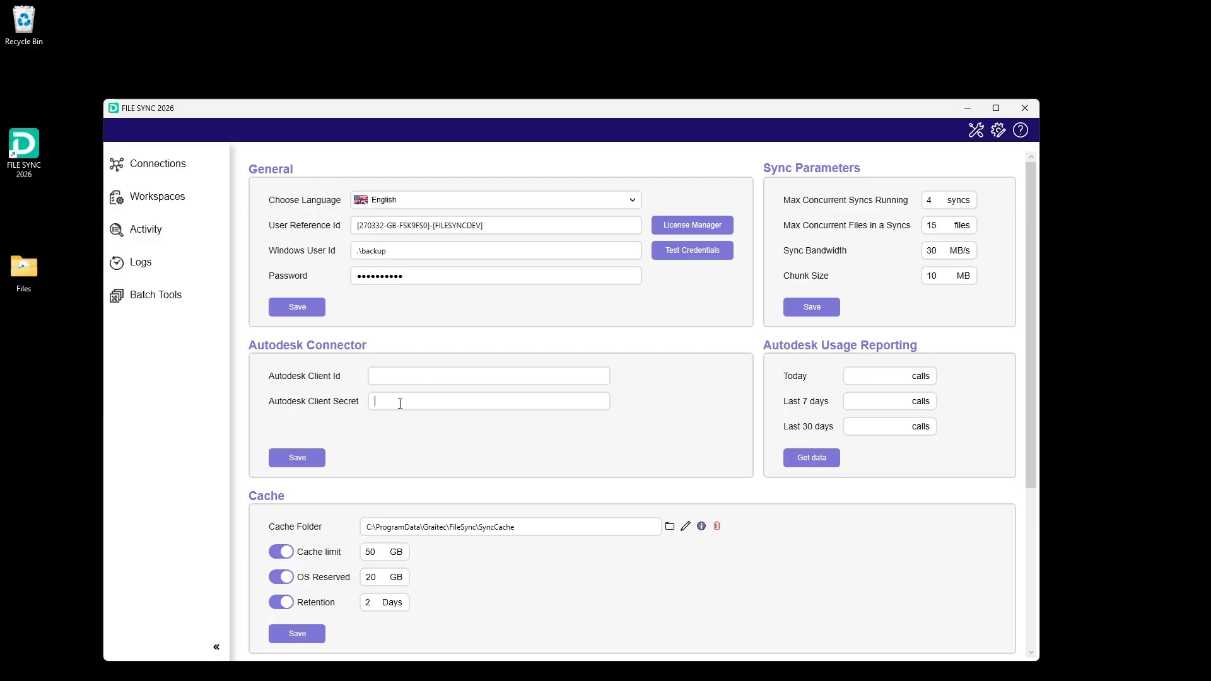
click(392, 379)
- Switch to Edge and review the FILE SYNC help on creating an APS app, installing the custom integration and adding the Autodesk credentials
click(1021, 131)
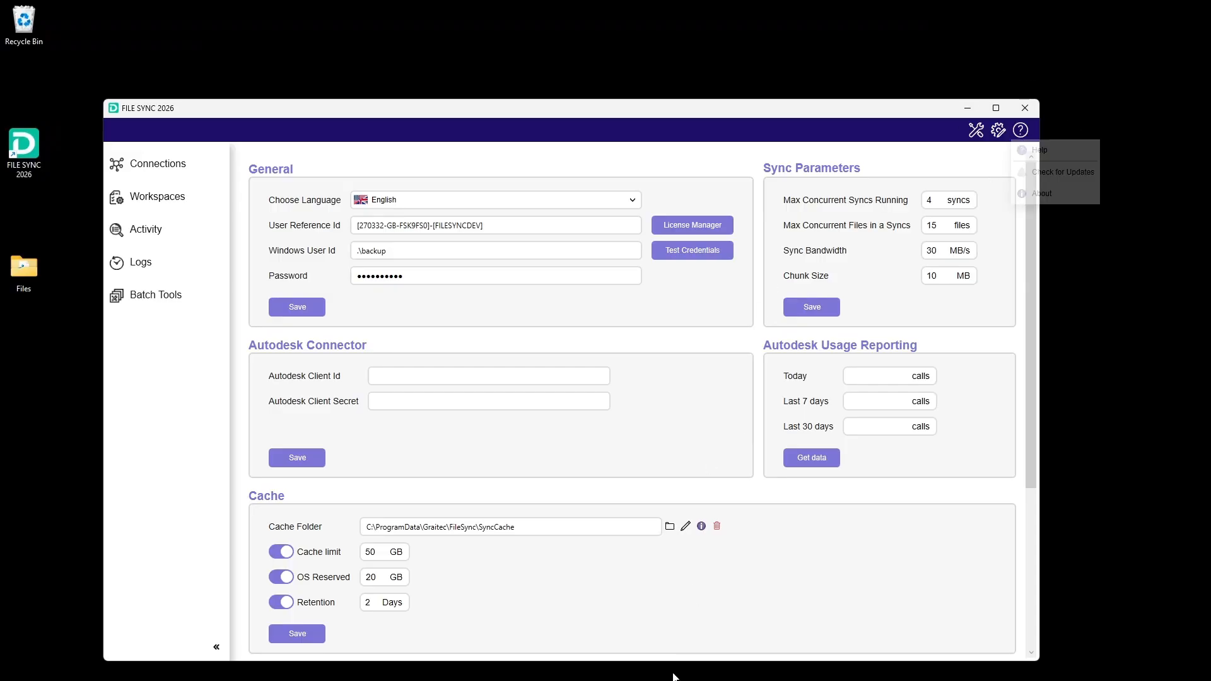
key(super)
mouse_move(688, 667)
click(694, 627)
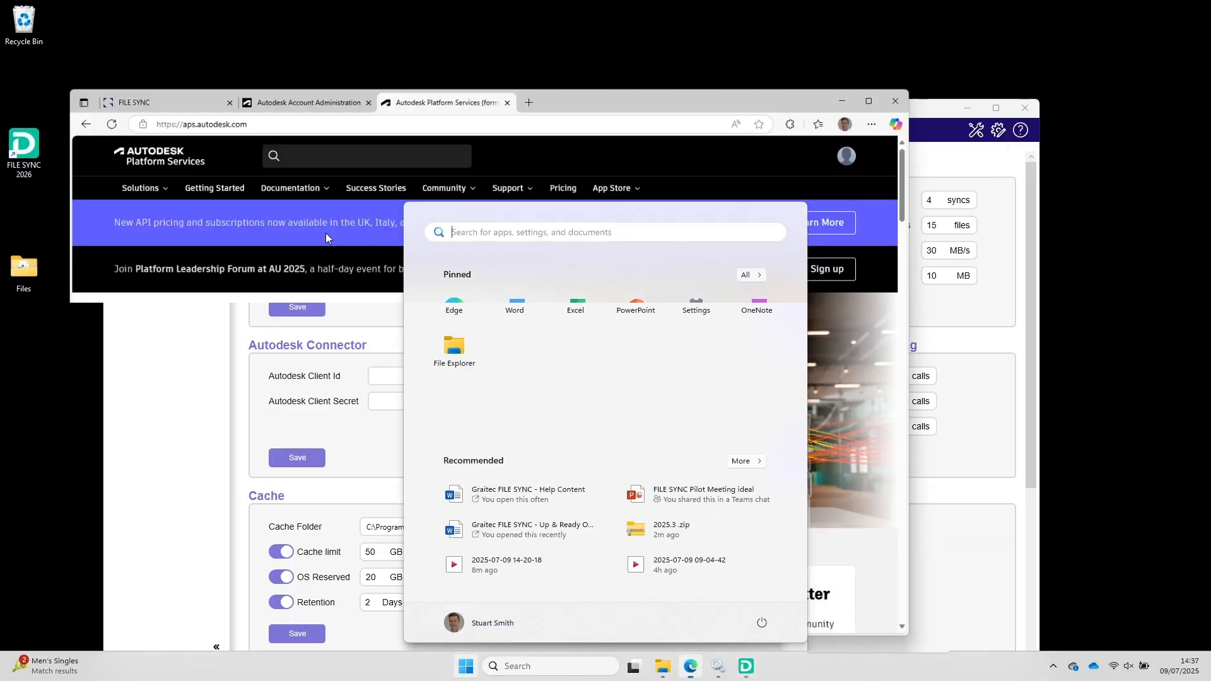
click(134, 54)
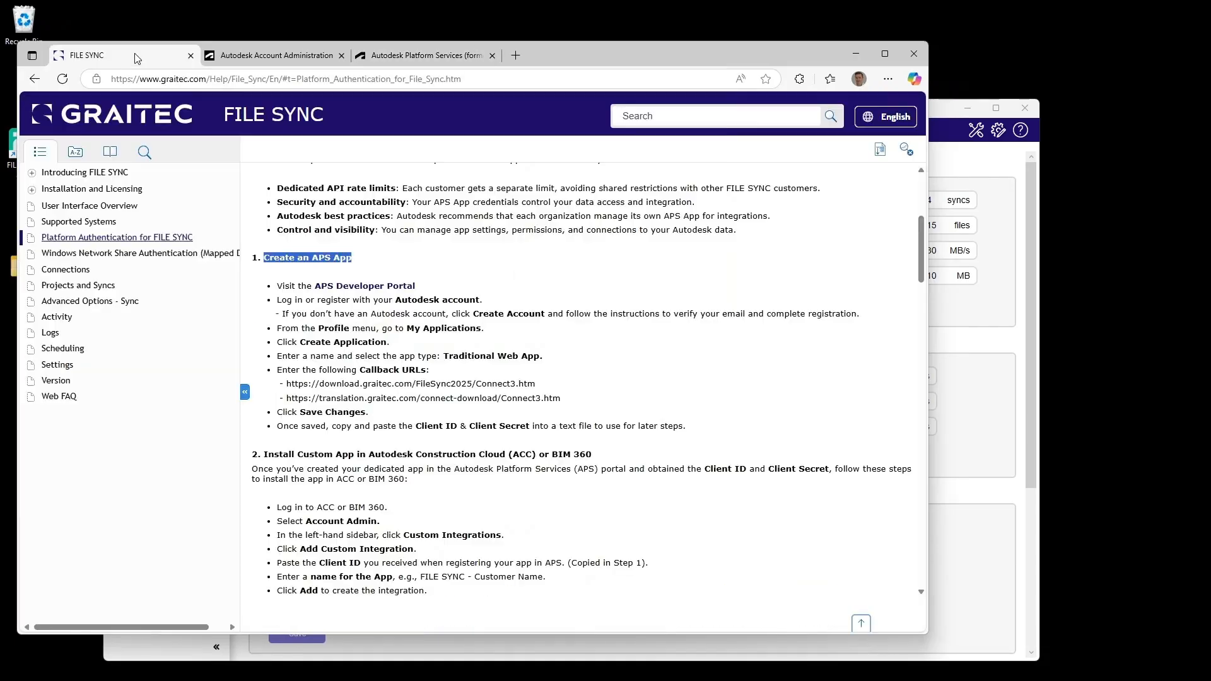
click(90, 234)
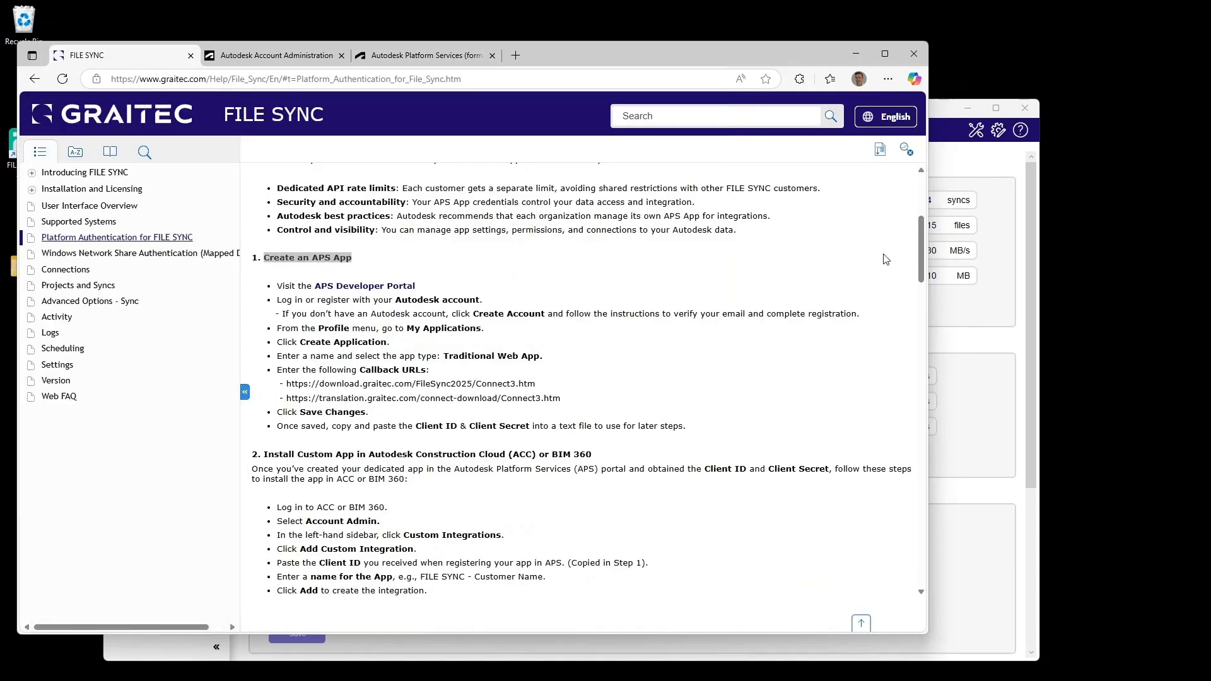
mouse_move(922, 248)
mouse_down()
mouse_move(919, 226)
mouse_move(918, 236)
mouse_up()
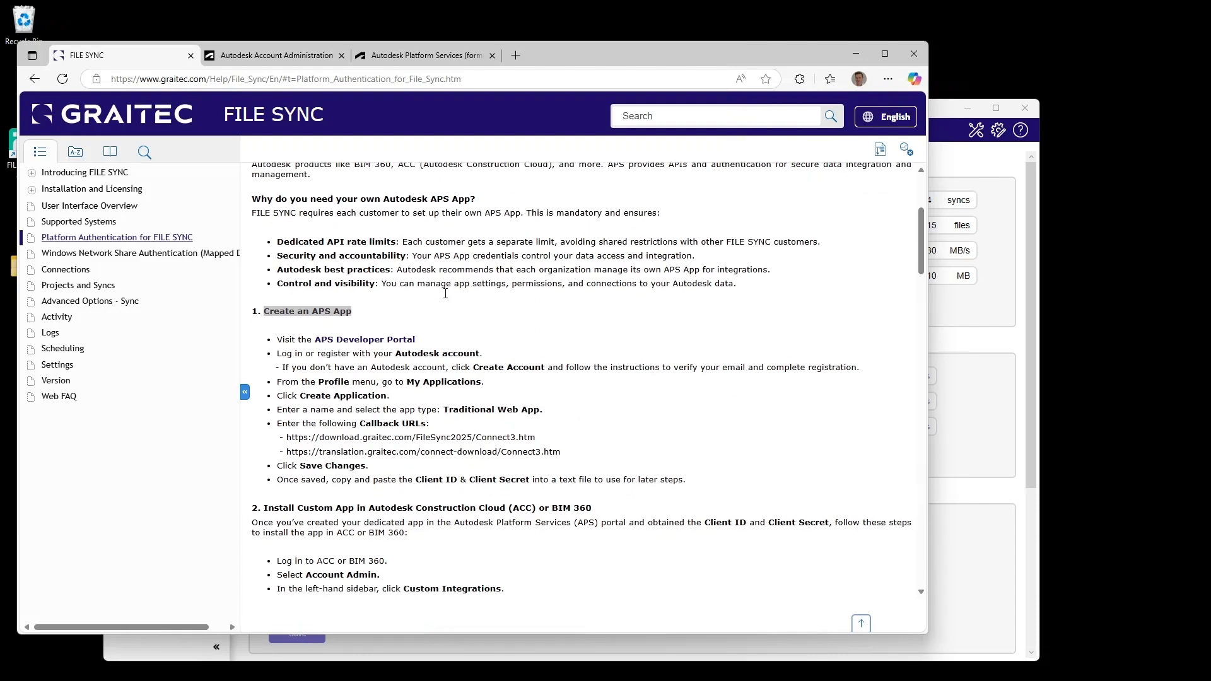
scroll(334, 324, down, 1)
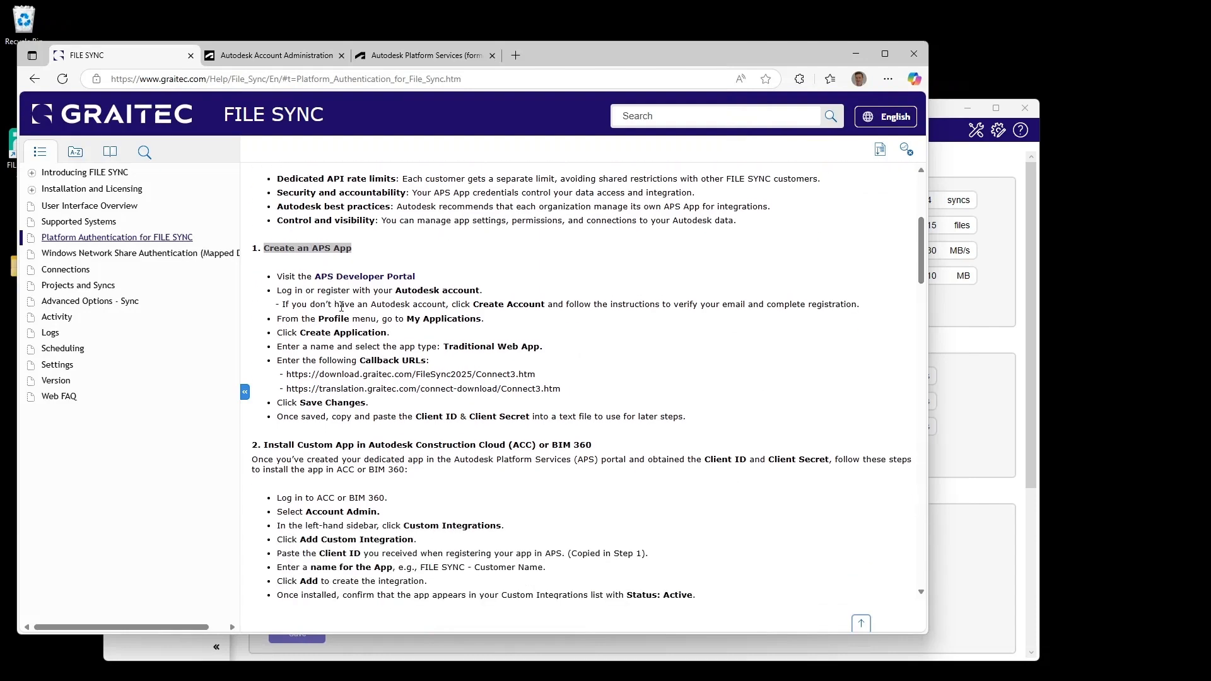
scroll(343, 310, down, 1)
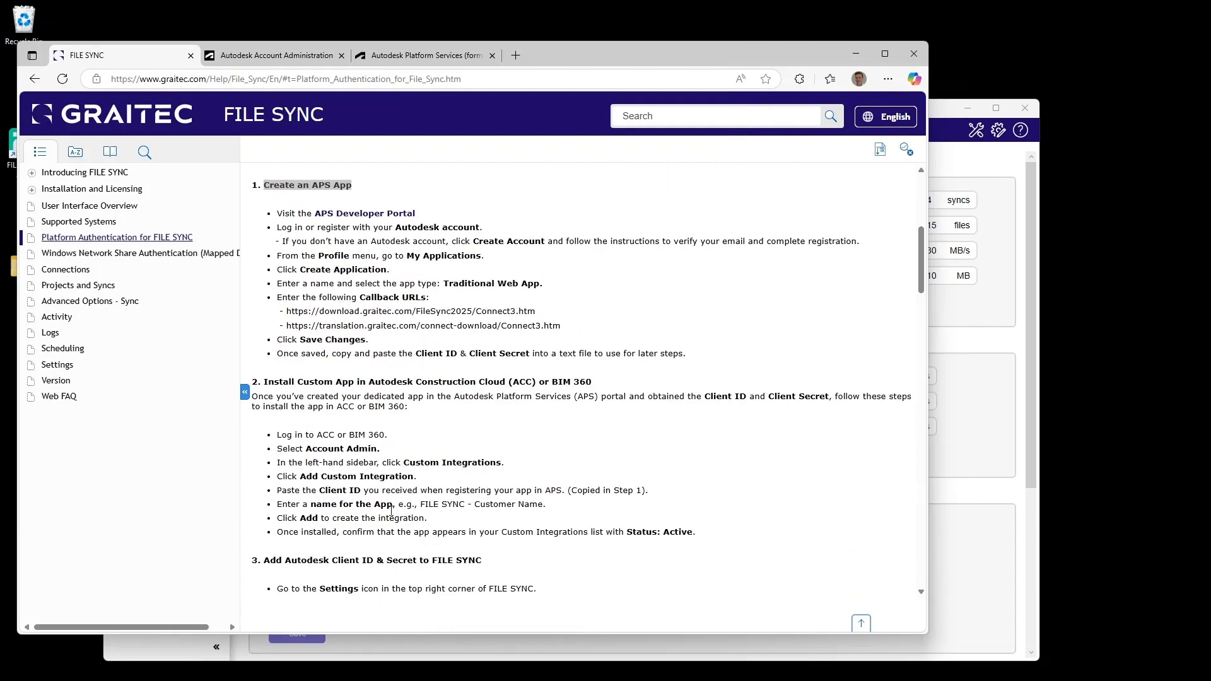
scroll(424, 421, down, 2)
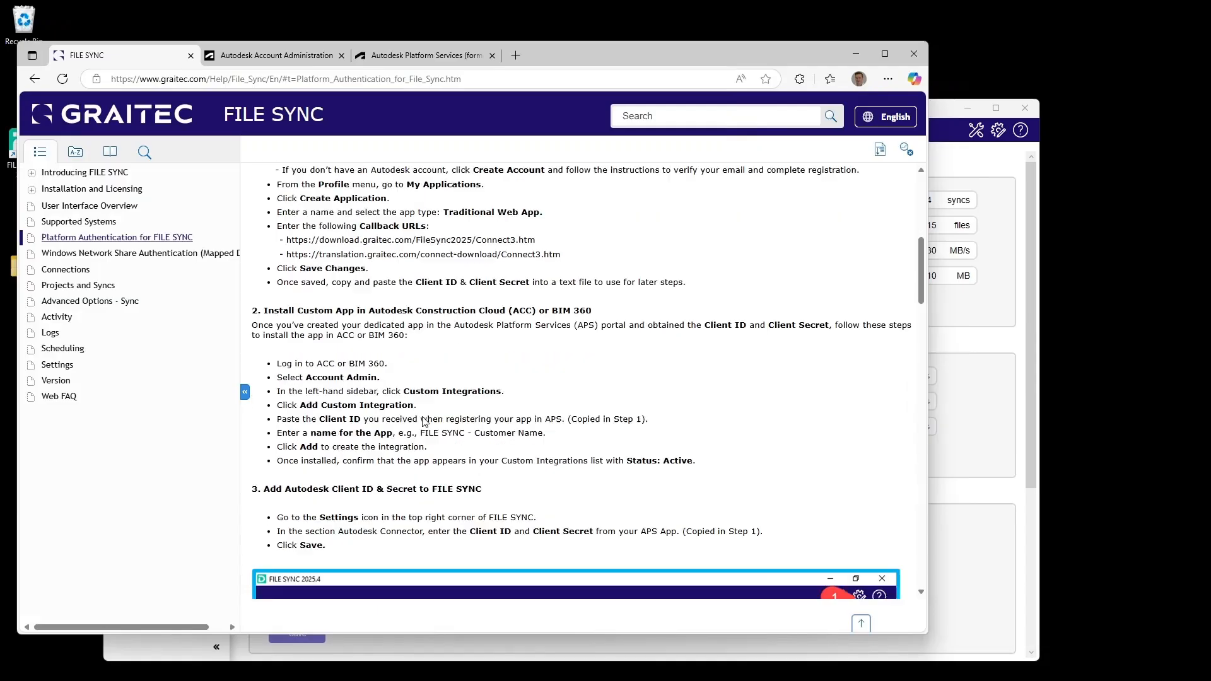
scroll(423, 426, down, 2)
scroll(418, 422, down, 4)
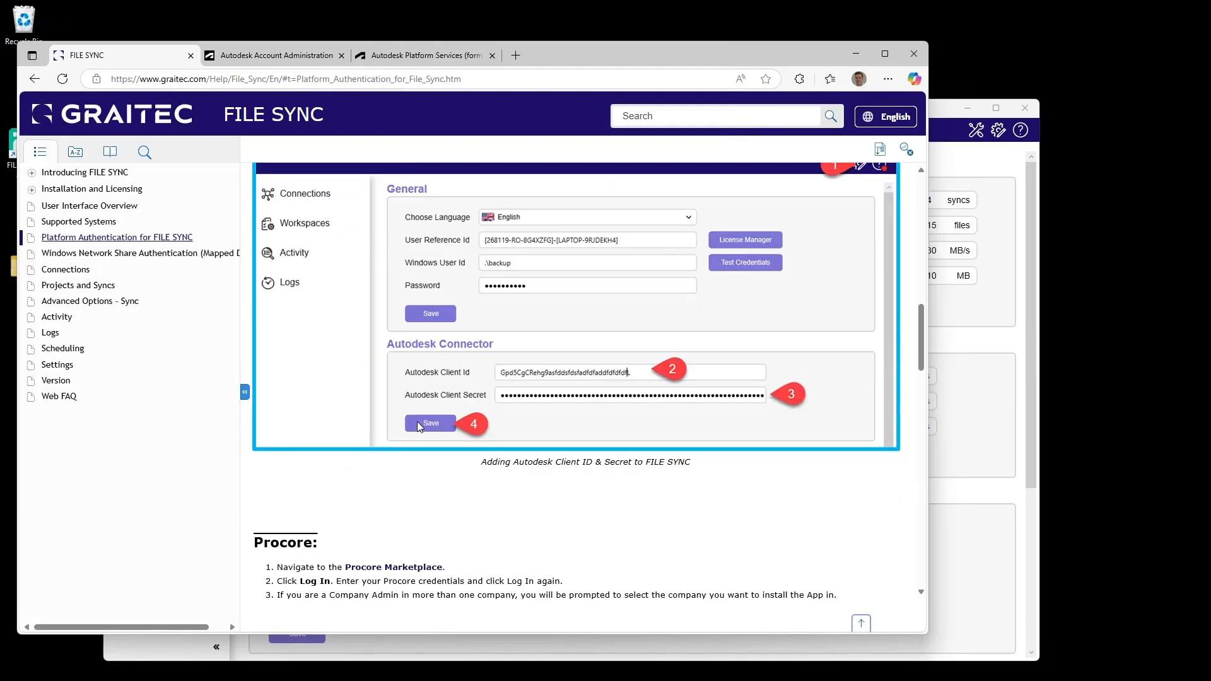
scroll(419, 415, up, 6)
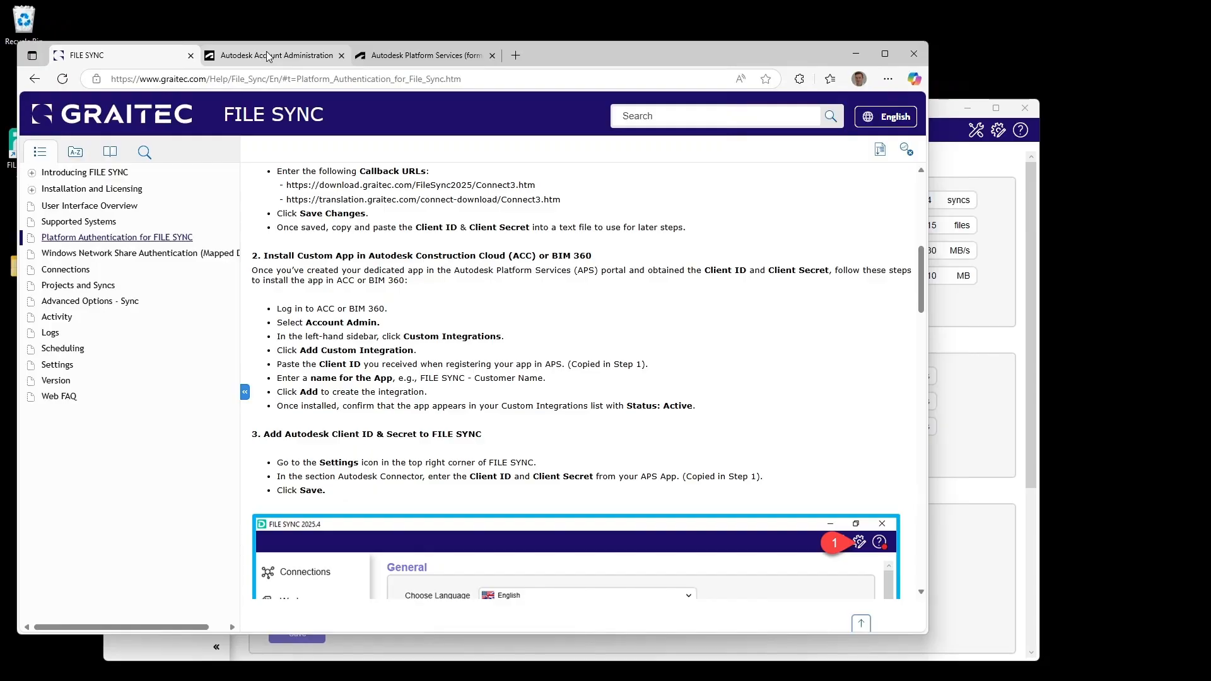
- Create a Traditional Web App named "customer name - file sync" in My applications on Autodesk Platform Services
click(403, 56)
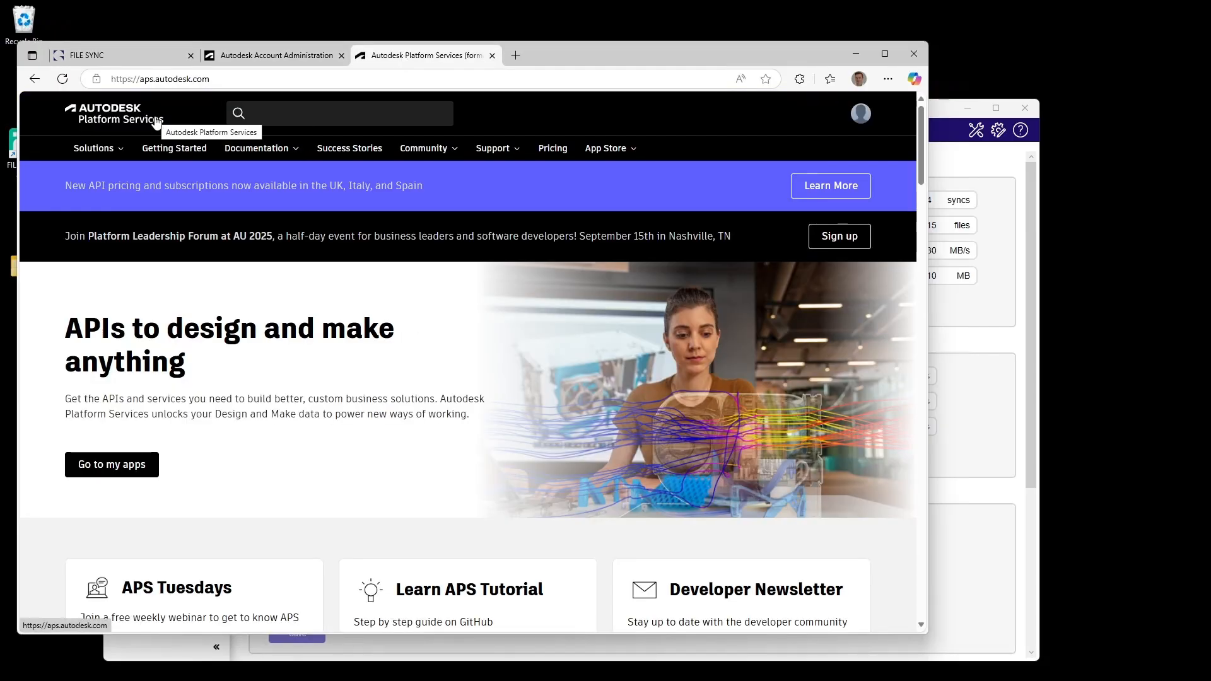
click(869, 118)
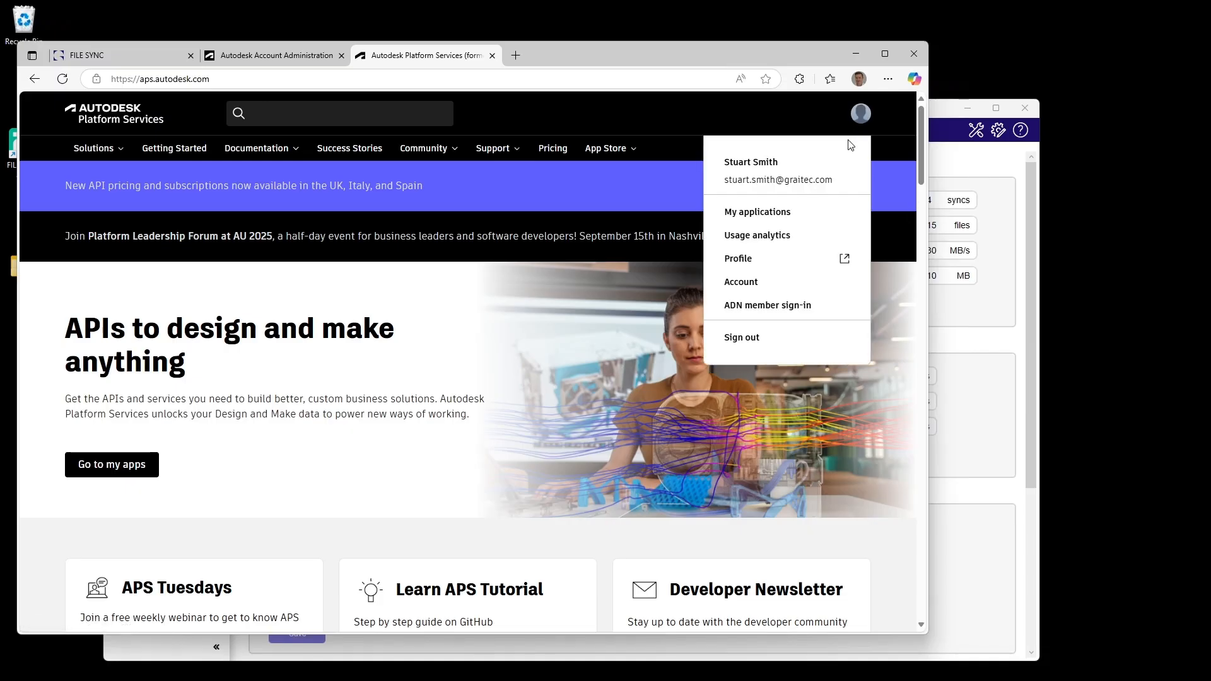
click(774, 214)
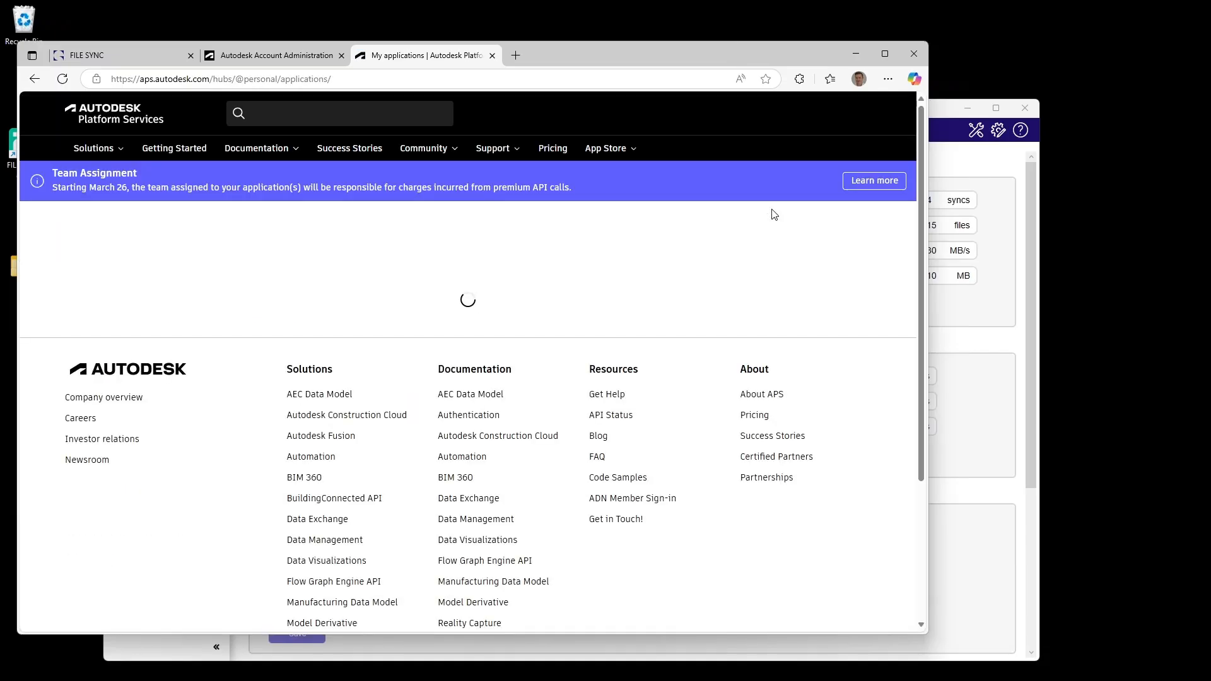
click(795, 290)
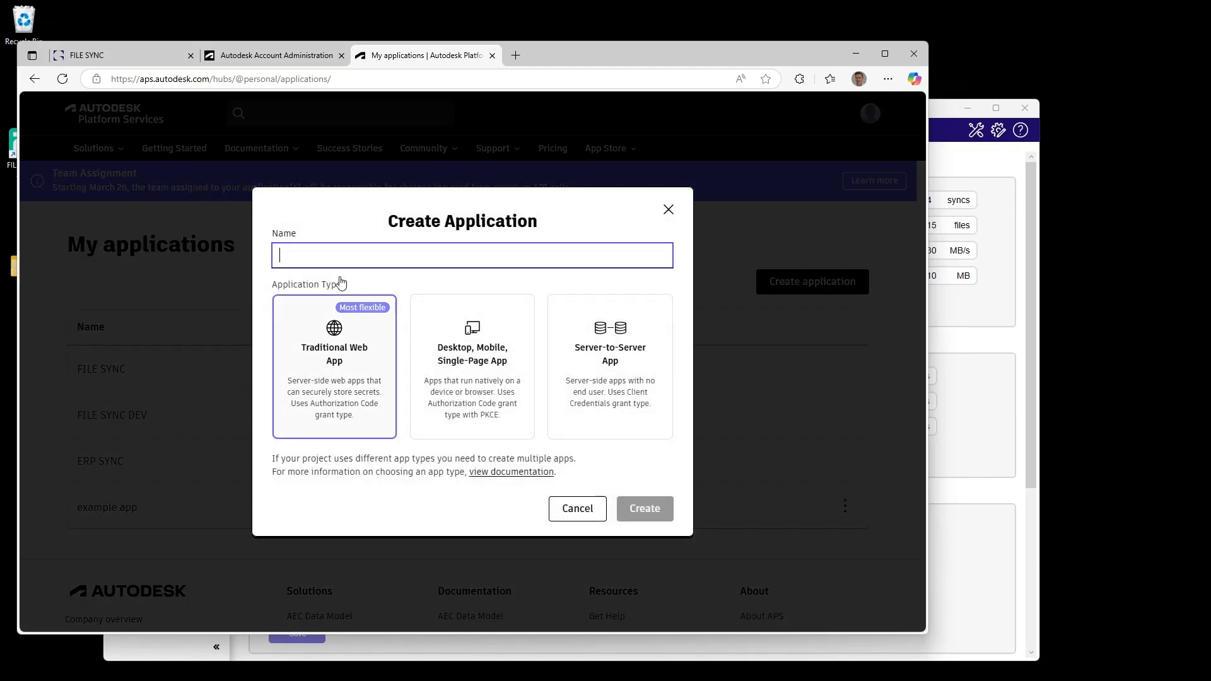
text(cu)
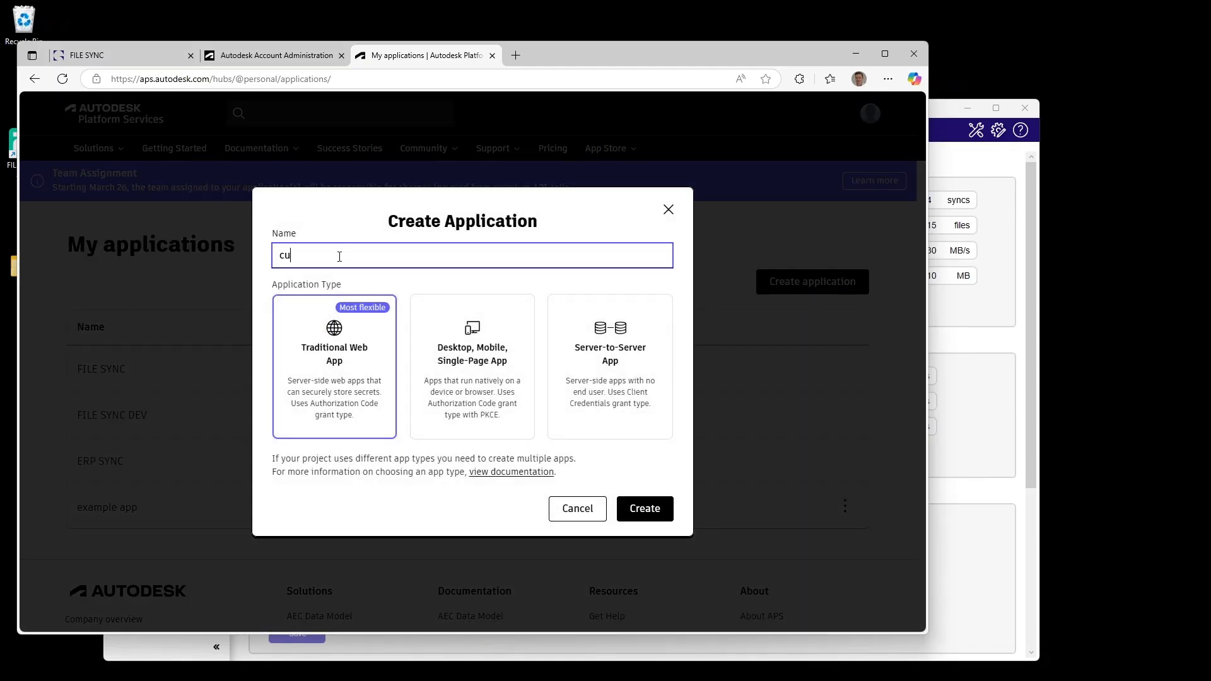
text(stomer name - file sync)
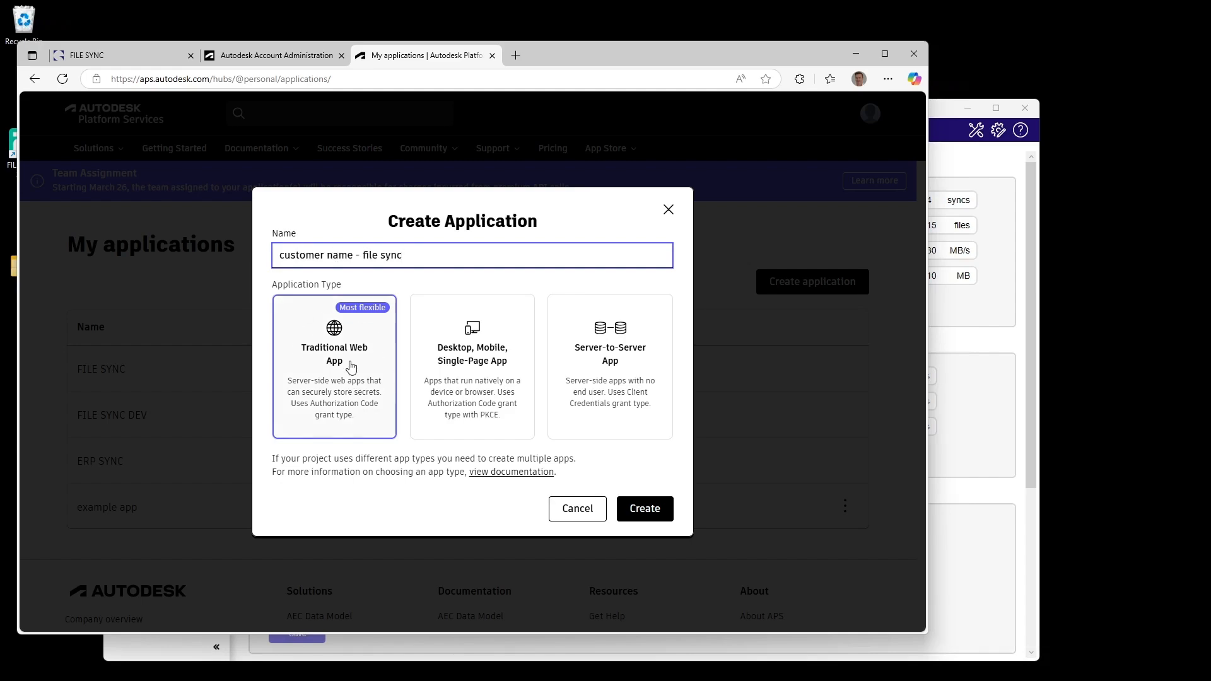
click(644, 504)
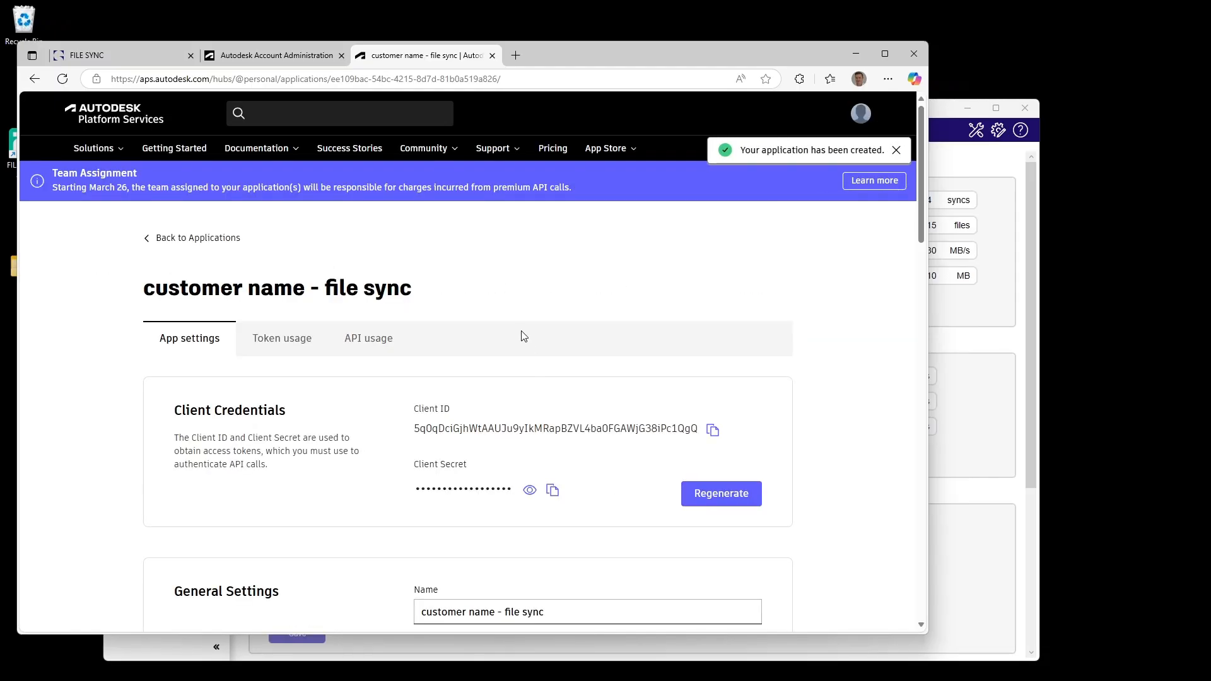
- Examine the Client ID and Client Secret in the new application's Client Credentials
scroll(524, 336, down, 2)
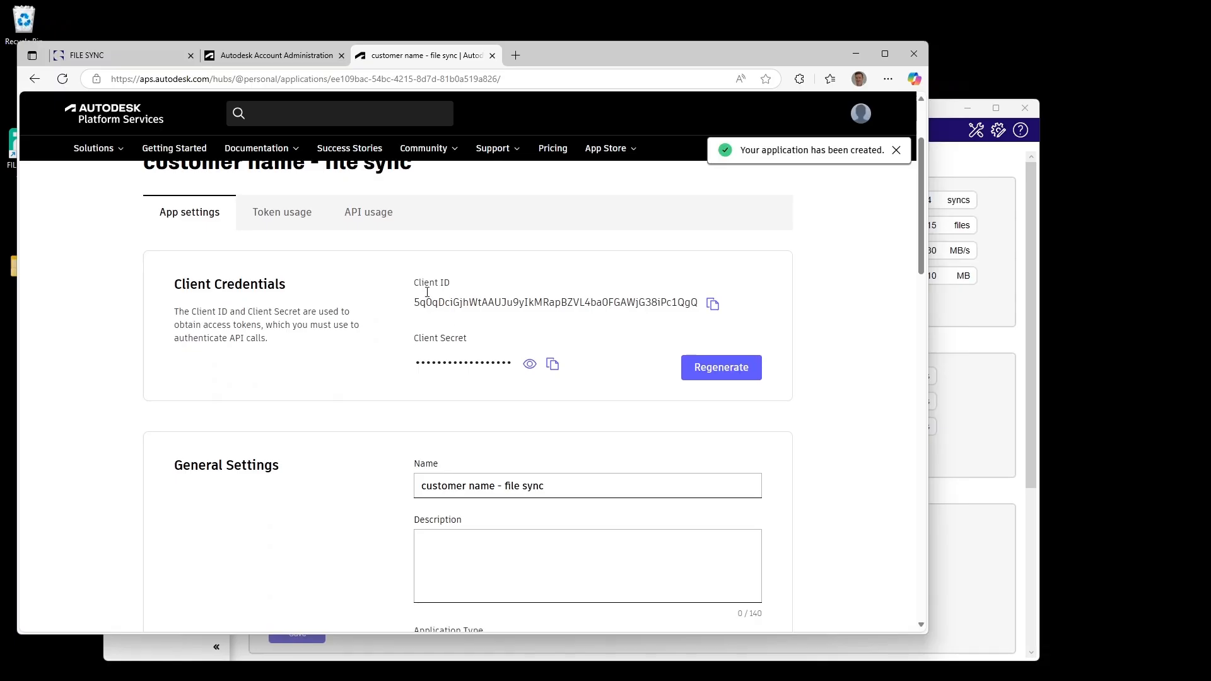
drag(413, 282, 450, 283)
double_click(430, 340)
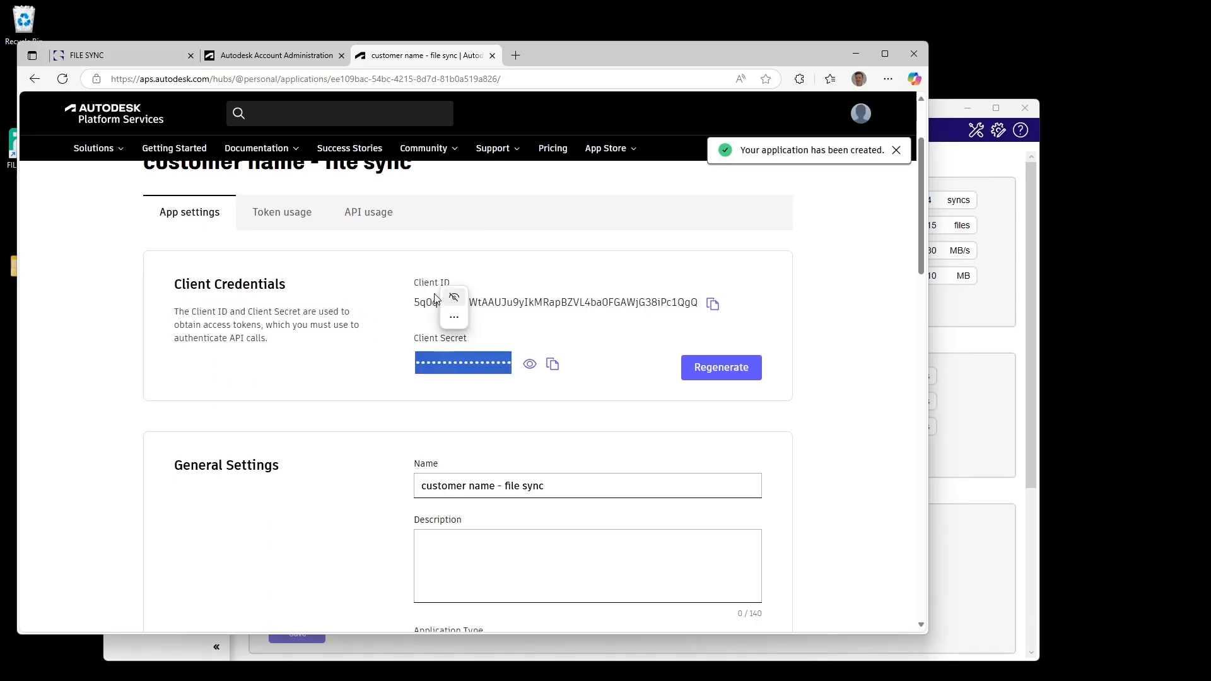
double_click(562, 303)
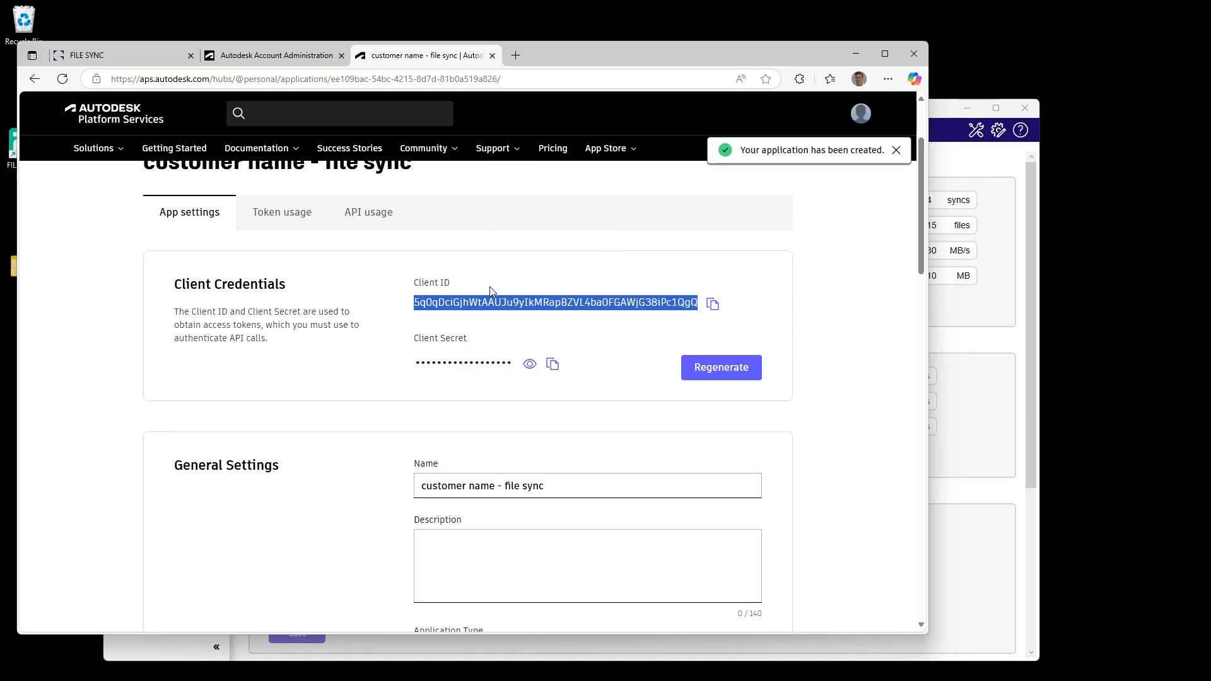
double_click(480, 304)
scroll(918, 201, down, 2)
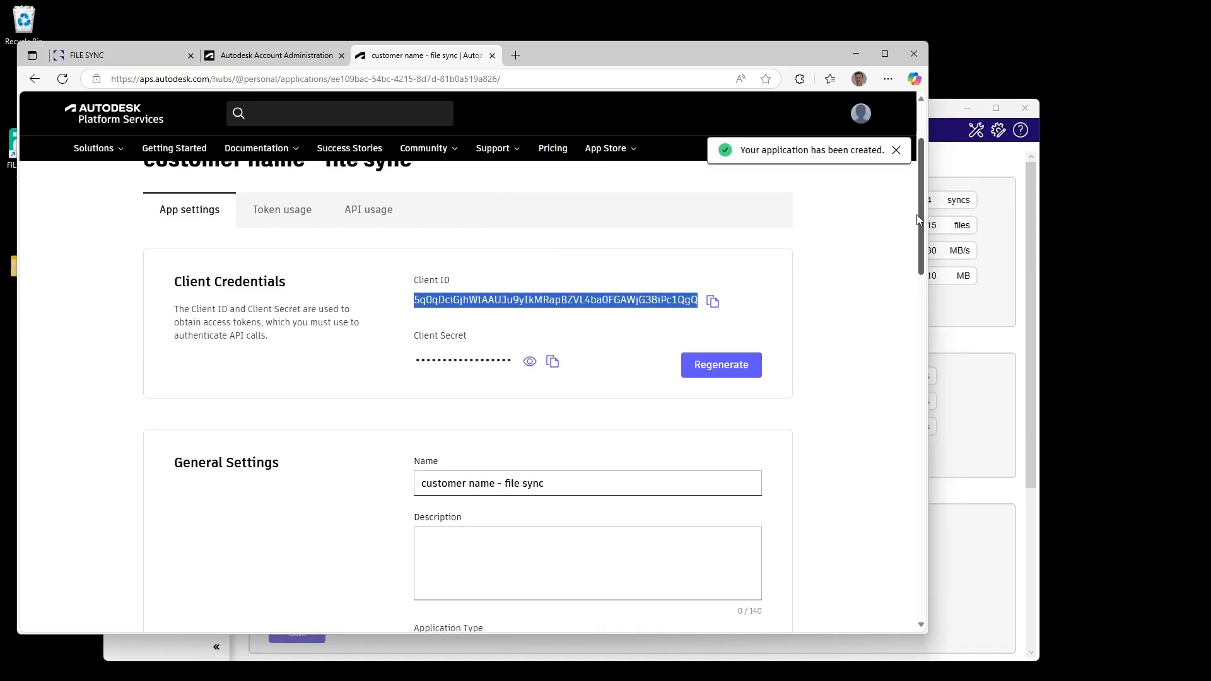
scroll(917, 277, down, 5)
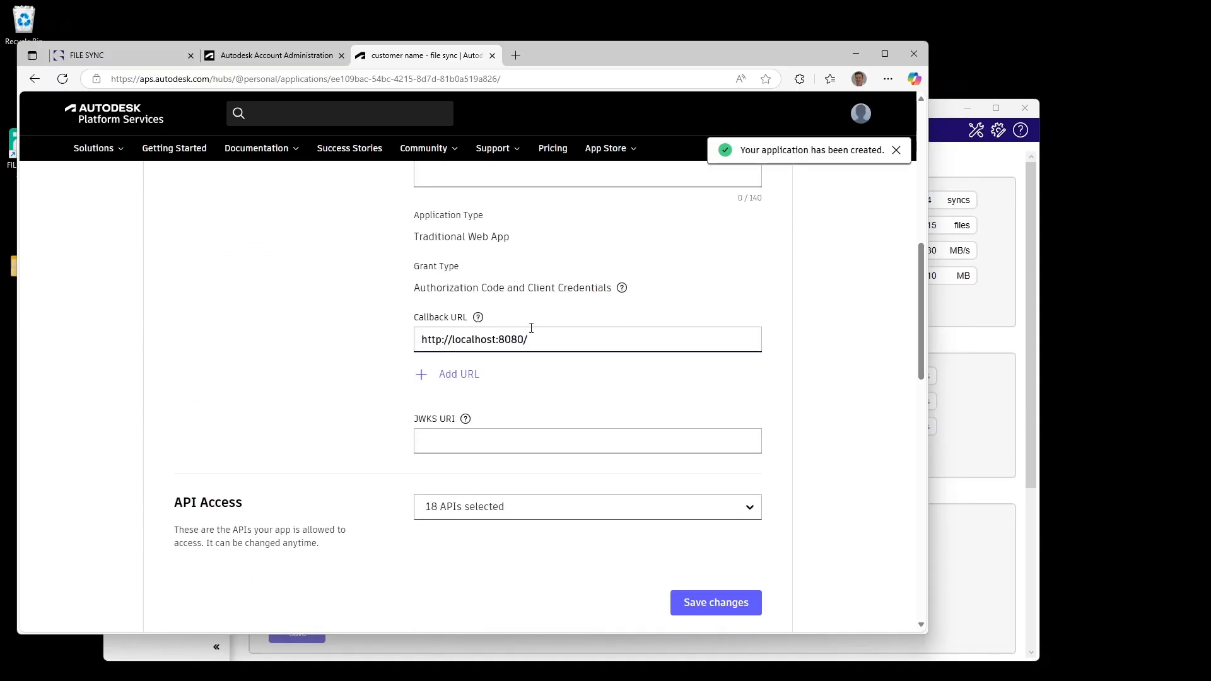
drag(541, 337, 420, 339)
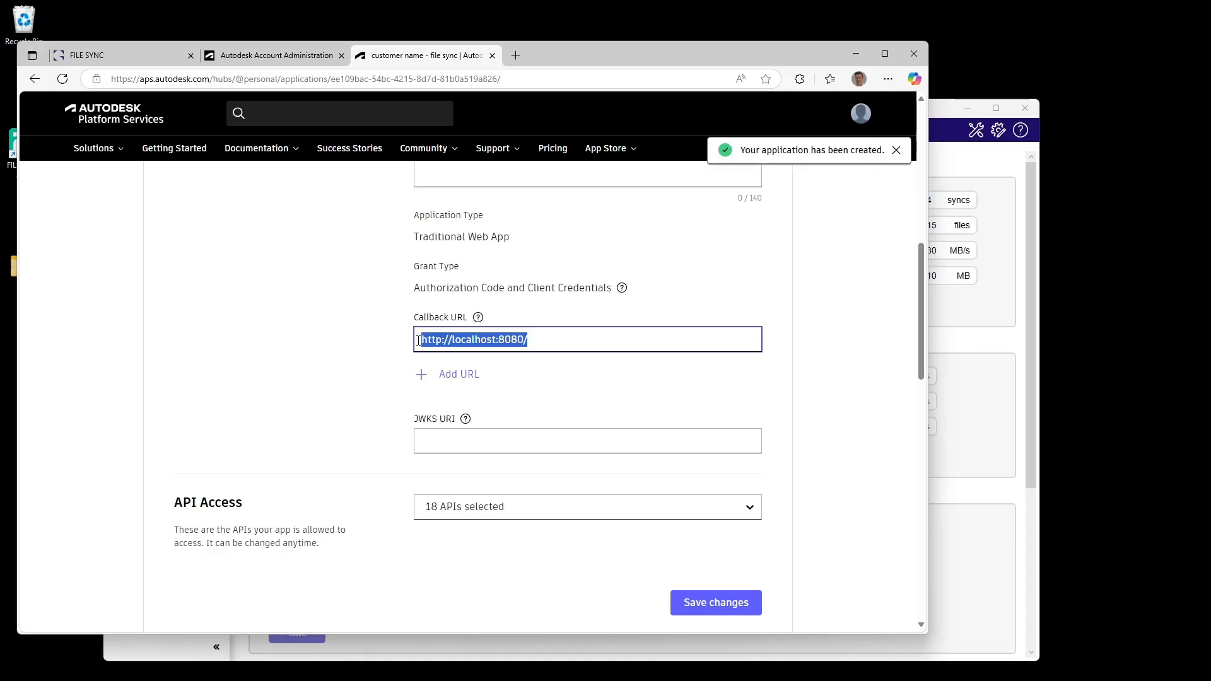
mouse_move(477, 317)
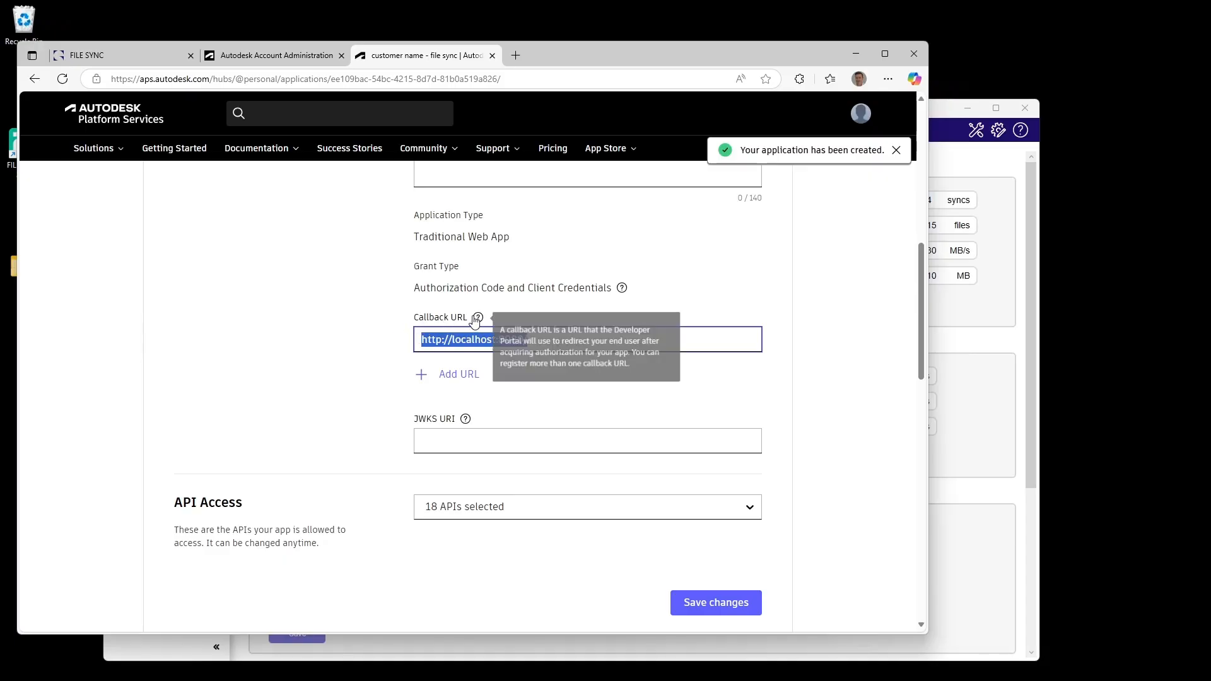
click(128, 56)
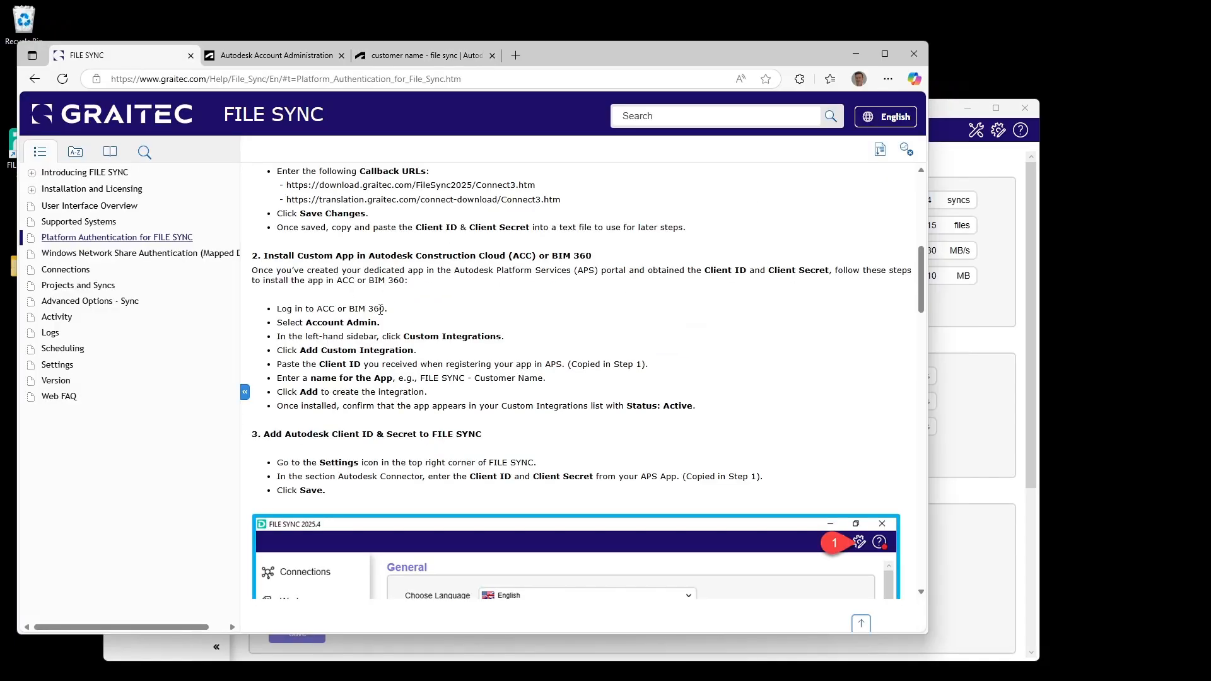
scroll(380, 310, up, 1)
drag(287, 248, 542, 250)
right_click(492, 248)
click(523, 258)
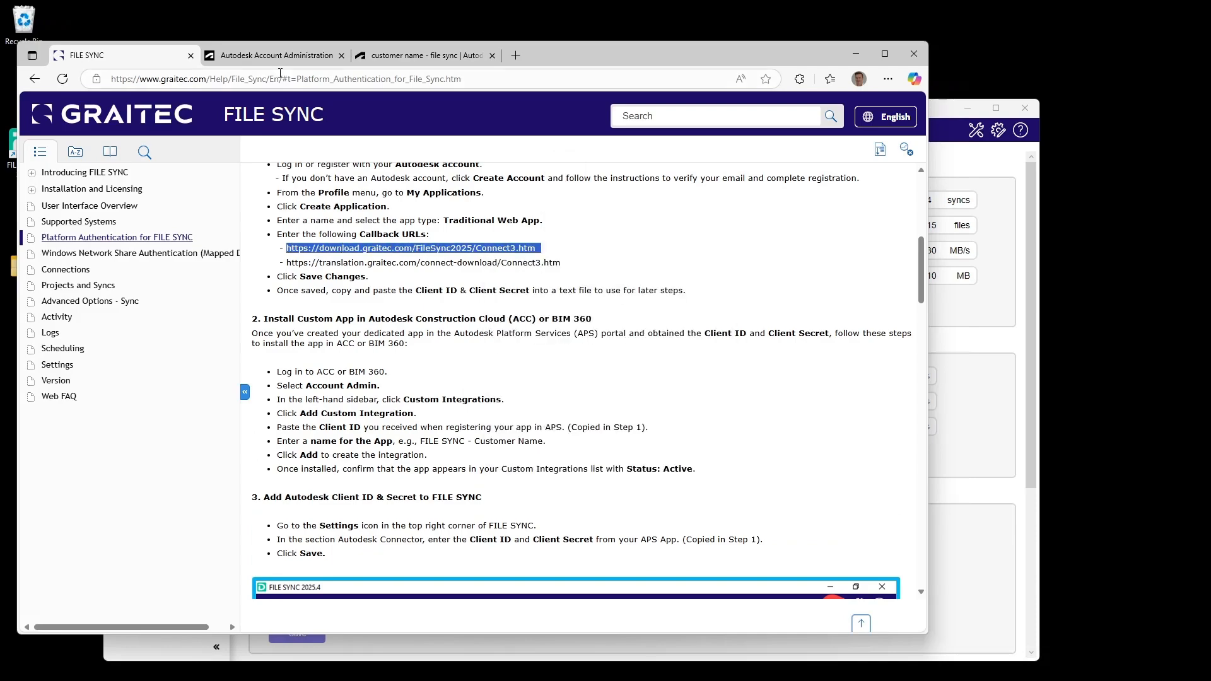
click(419, 55)
key(ctrl+v)
key(ctrl+a)
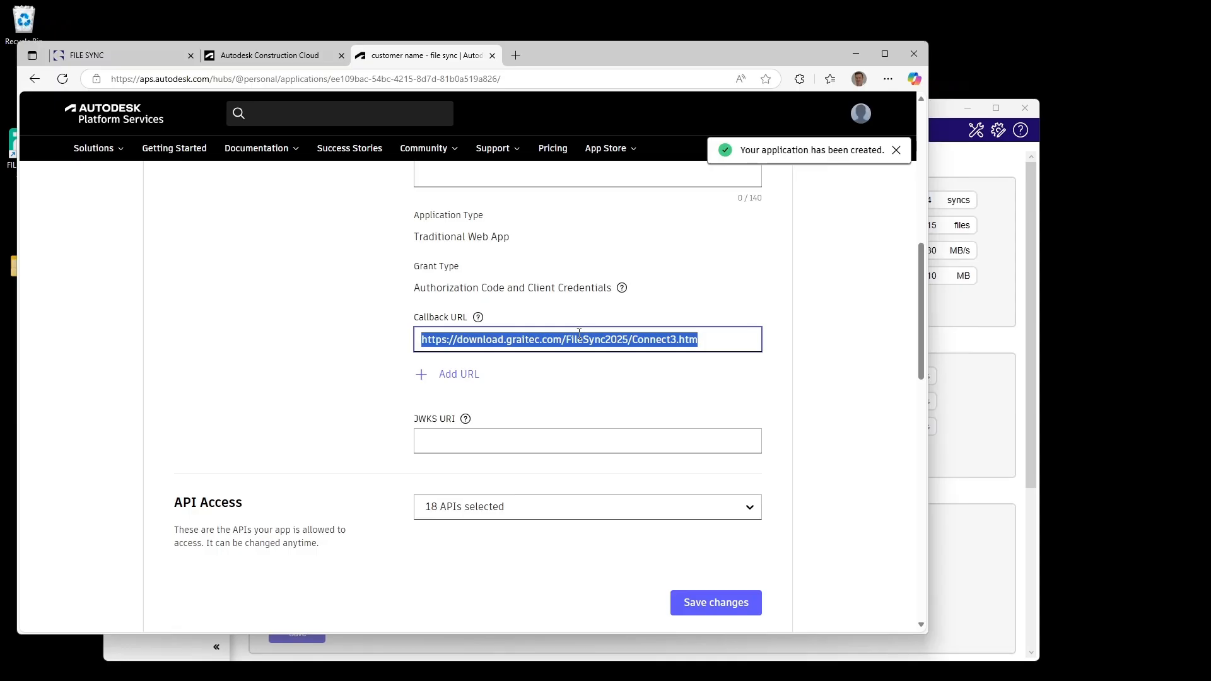
click(460, 376)
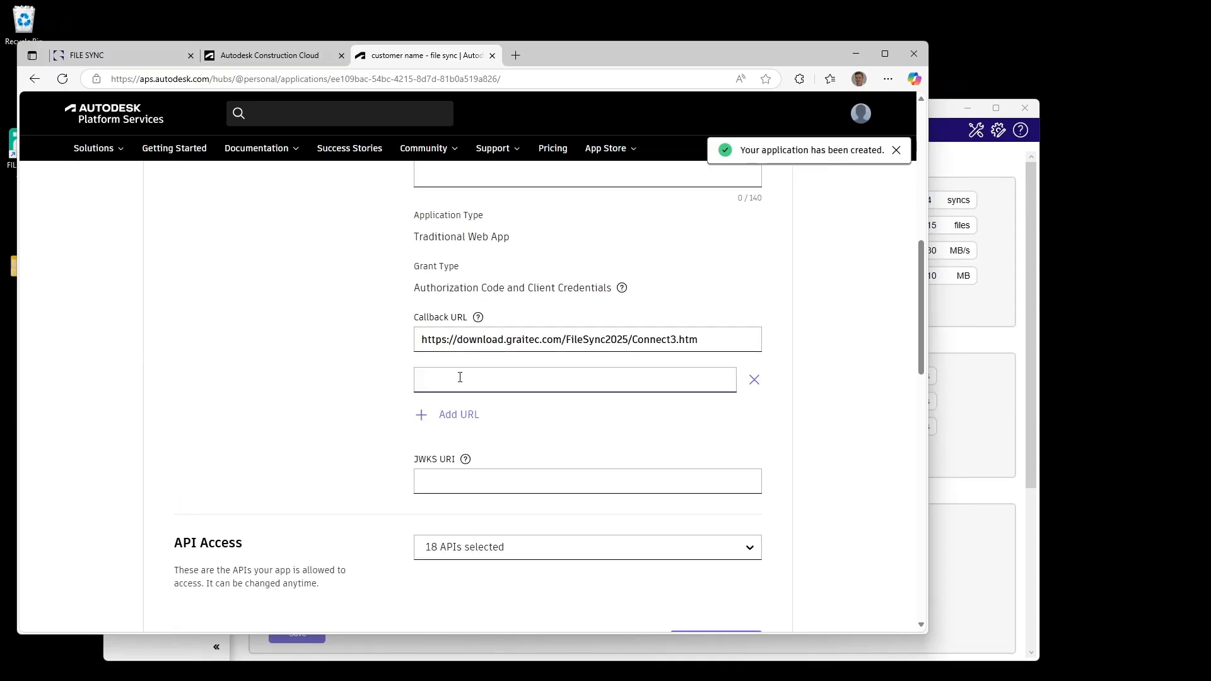
click(112, 54)
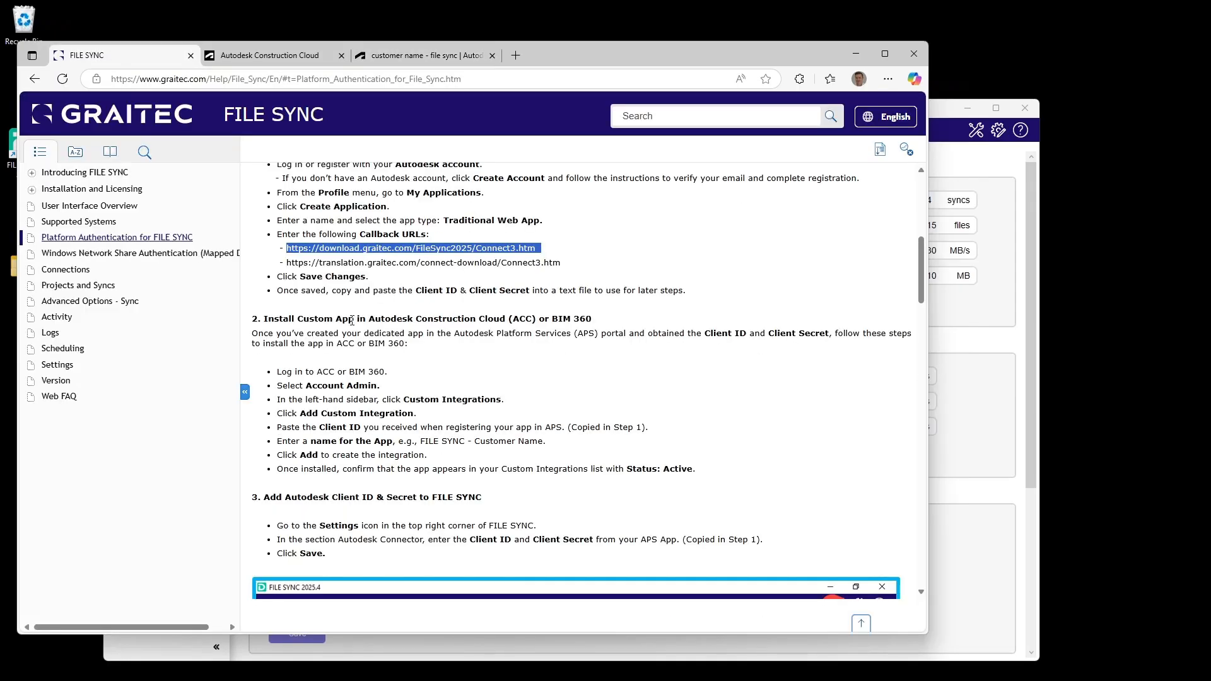
drag(287, 261, 561, 263)
key(ctrl+c)
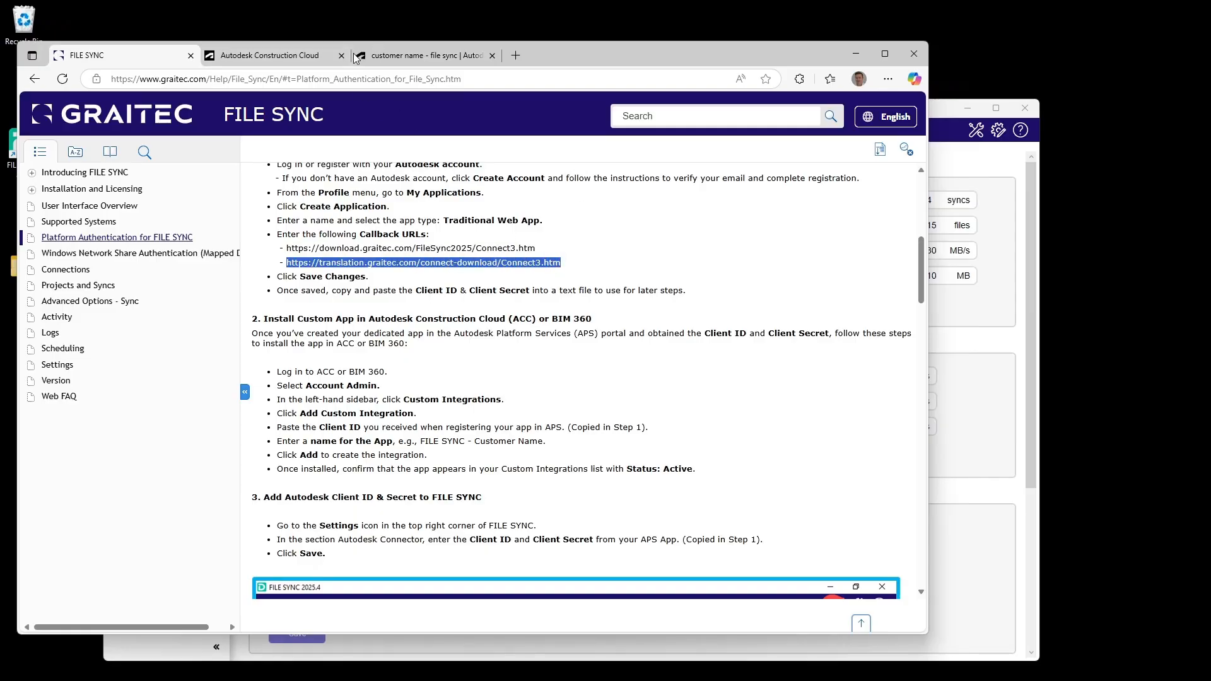
click(391, 56)
click(502, 381)
key(ctrl+v)
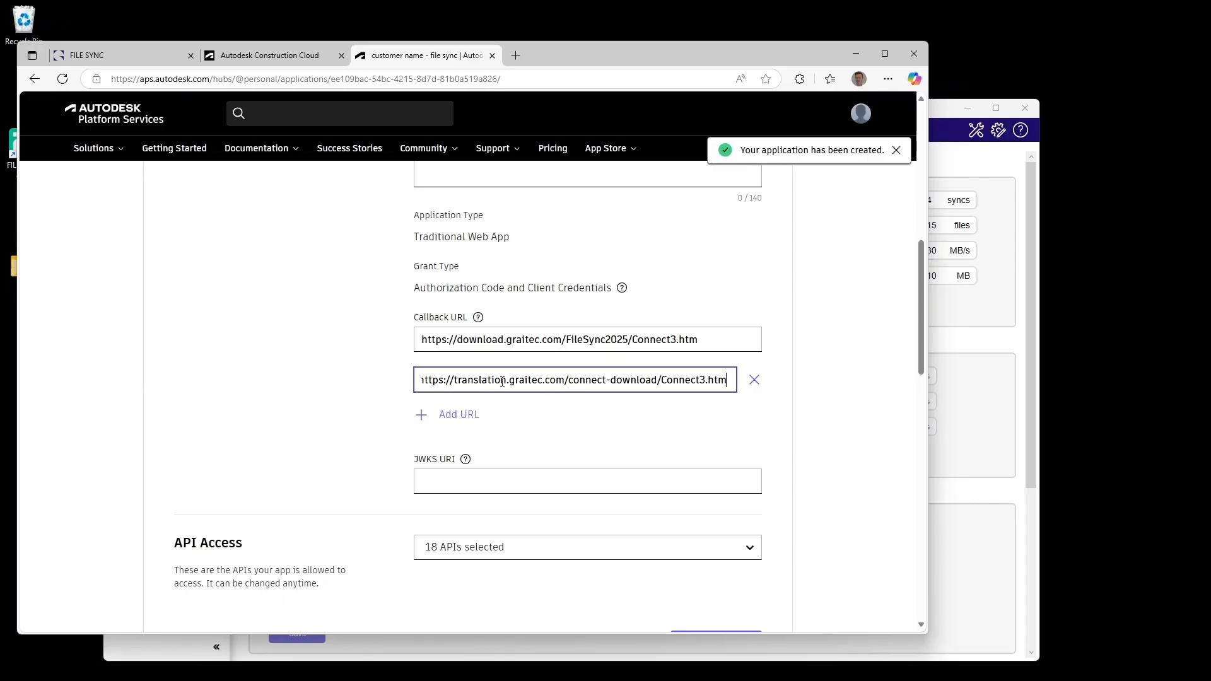
- Check both callback URLs and save the application's changes
drag(699, 340, 379, 340)
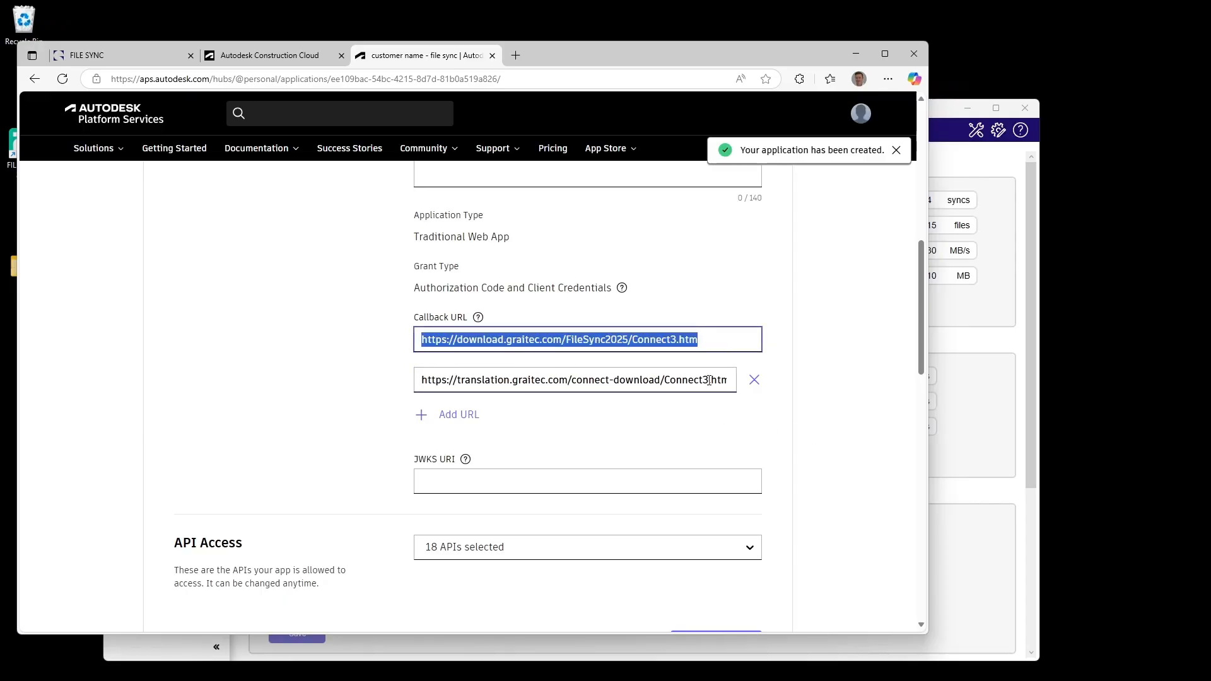
drag(718, 380, 418, 381)
scroll(744, 504, down, 8)
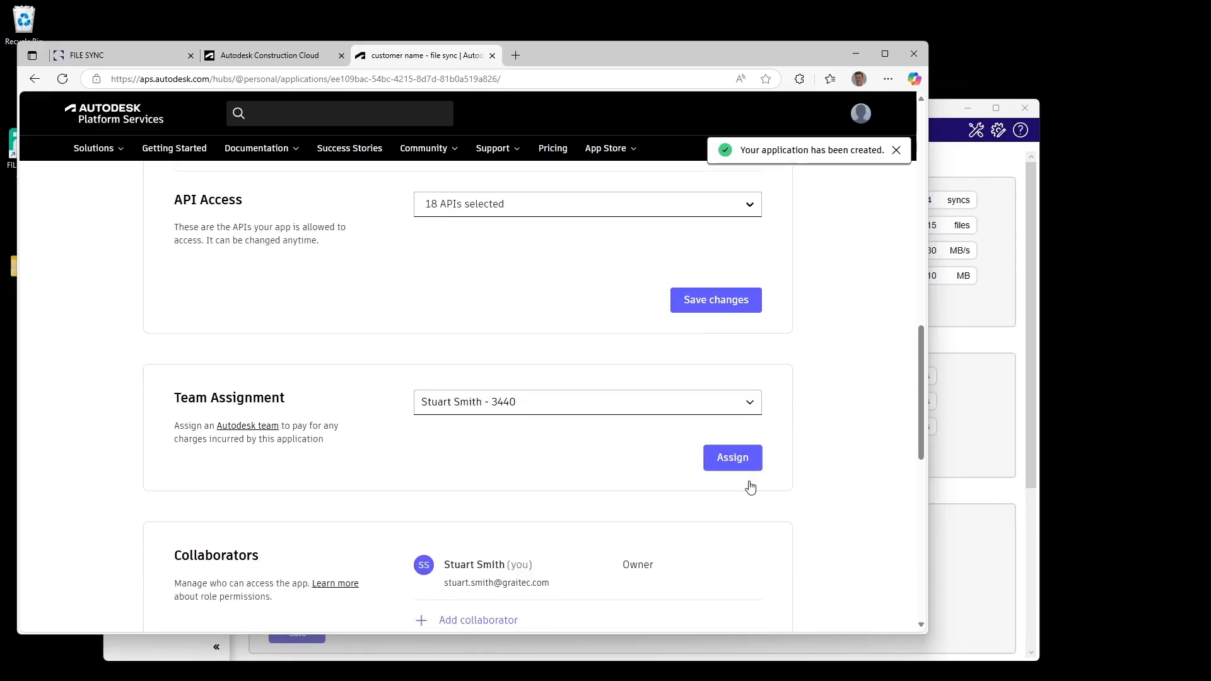
scroll(751, 489, up, 2)
click(724, 202)
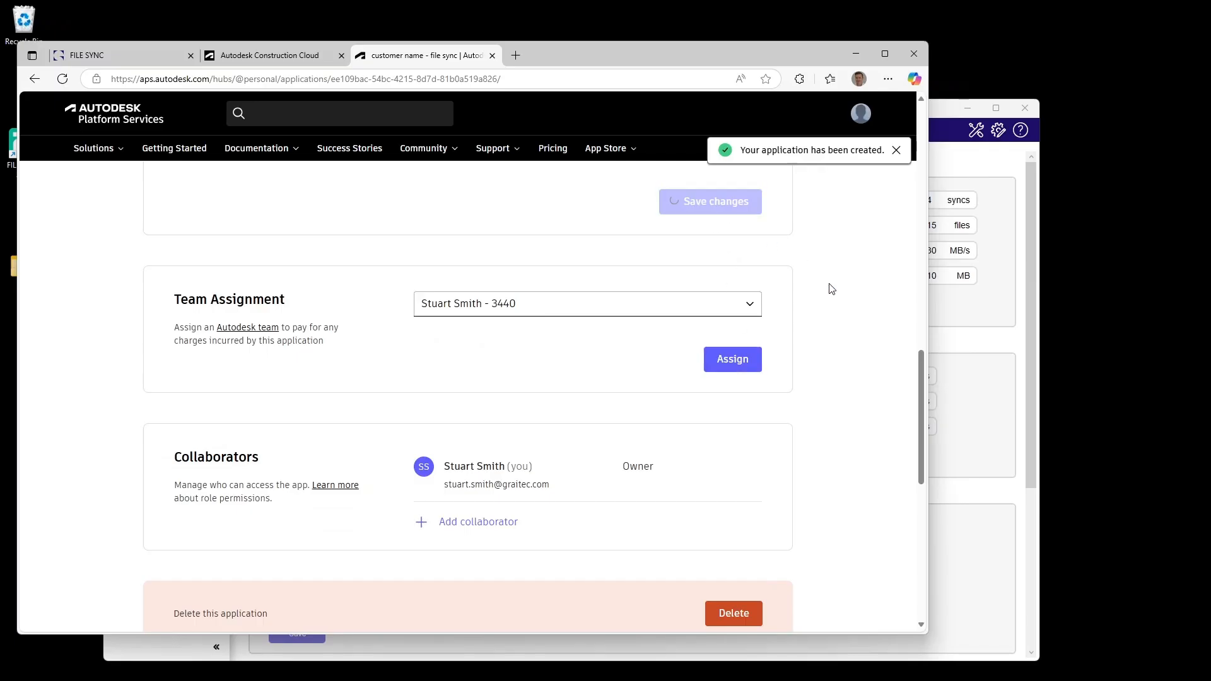
- Copy the application's Client ID and open the Custom integrations page in Autodesk Construction Cloud's Account Admin
scroll(829, 289, up, 15)
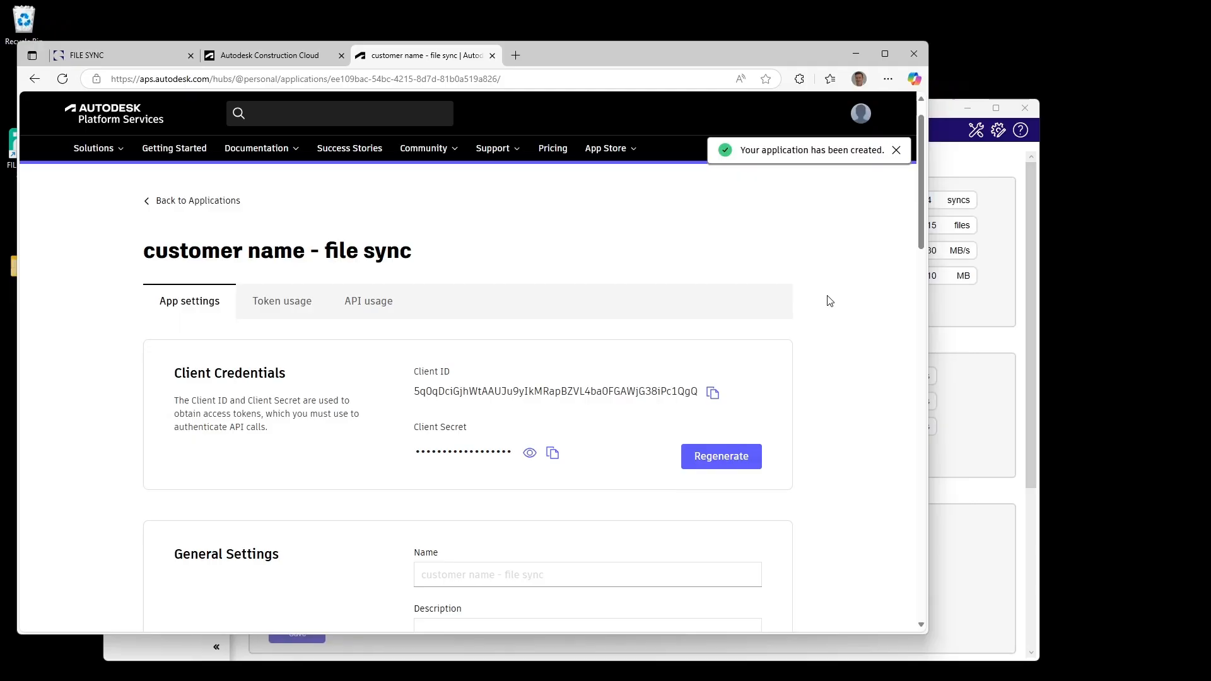
click(712, 392)
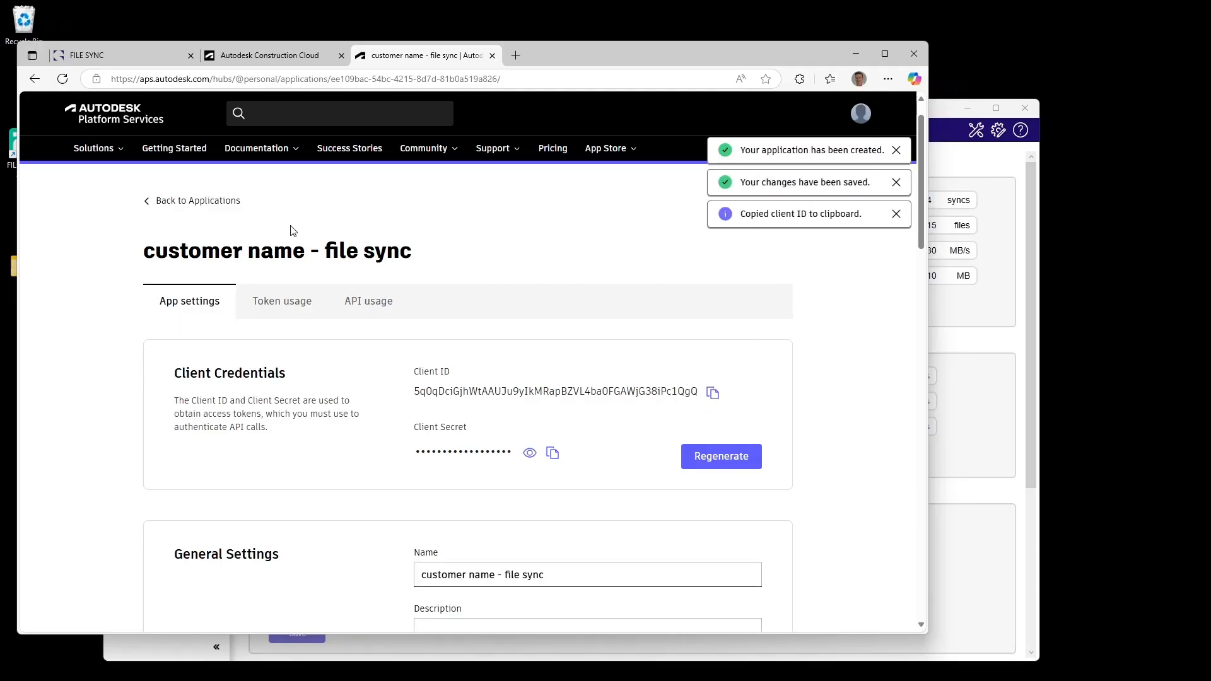
click(258, 57)
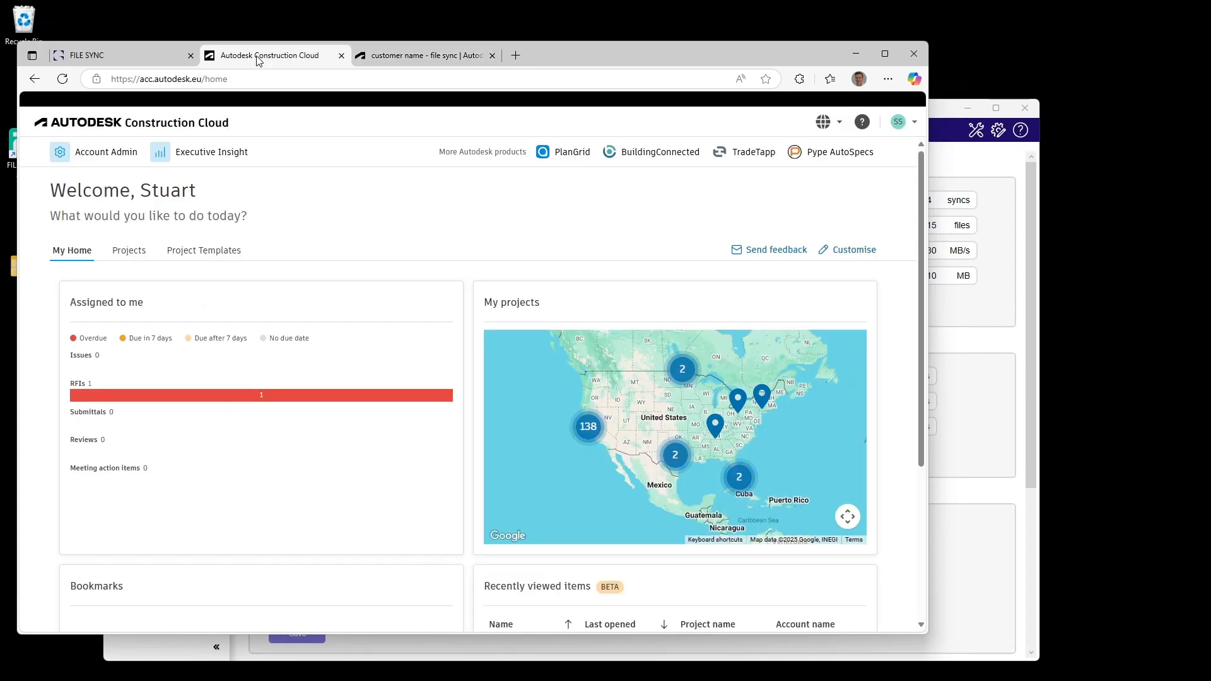
click(97, 152)
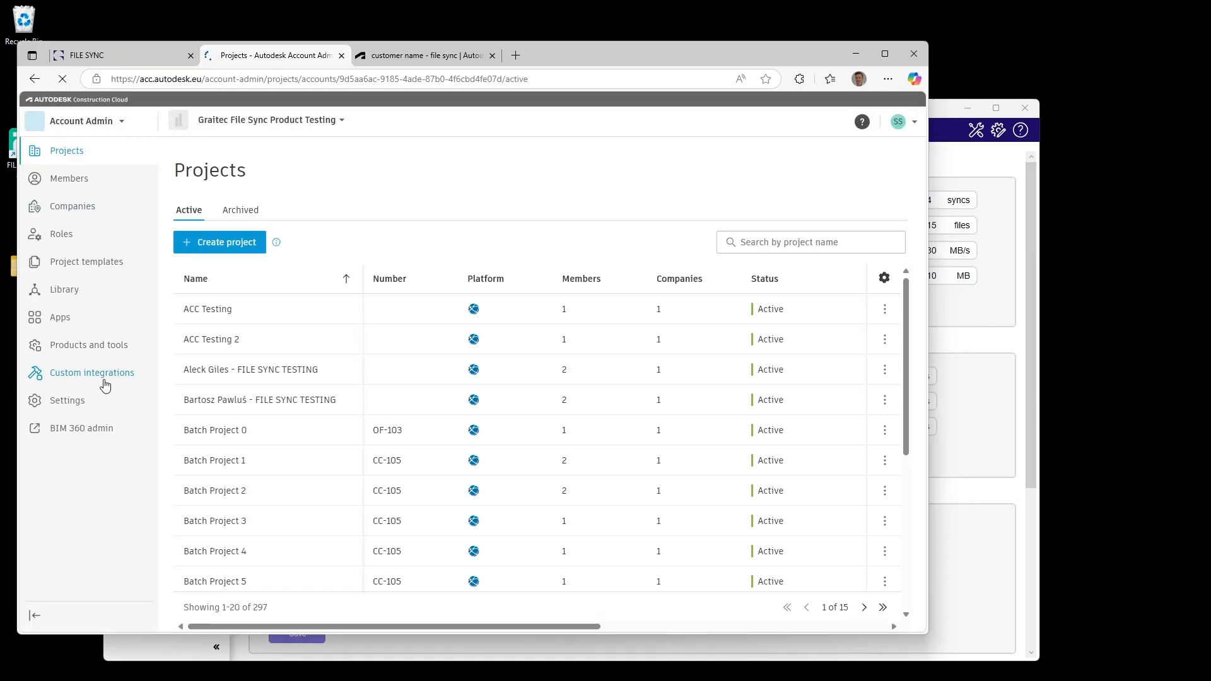
click(77, 377)
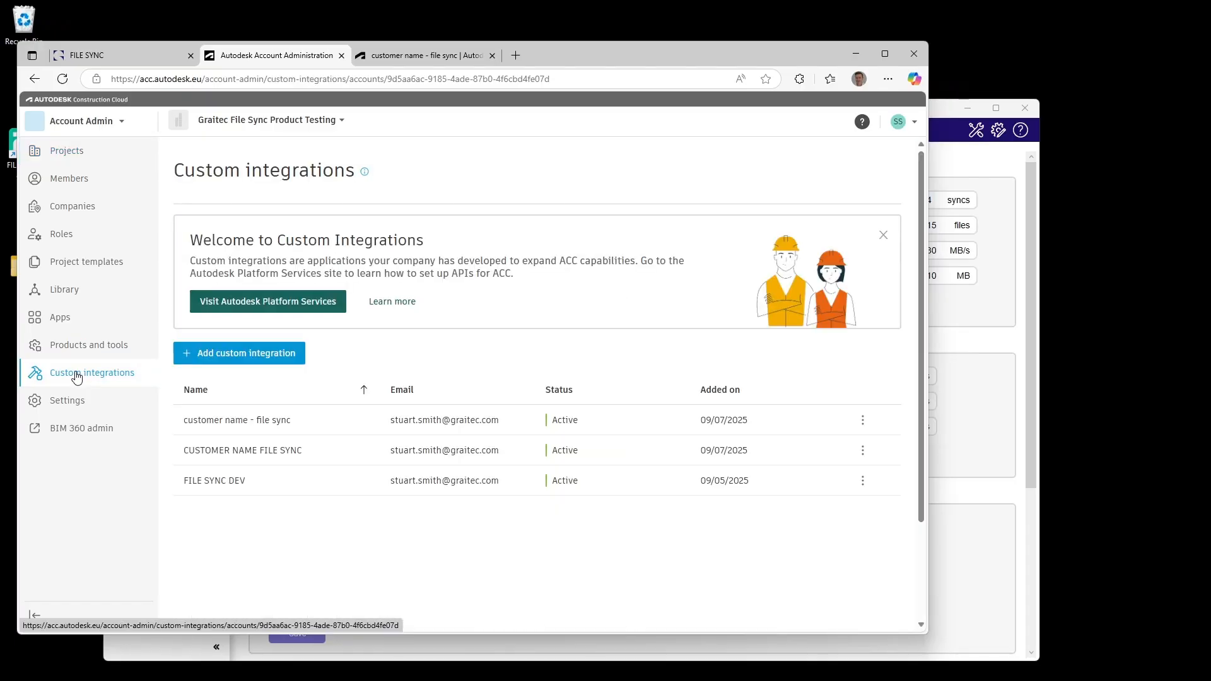
- Add a custom integration named "example customer - file sync 2" using the copied Autodesk Platform Services Client ID
click(237, 350)
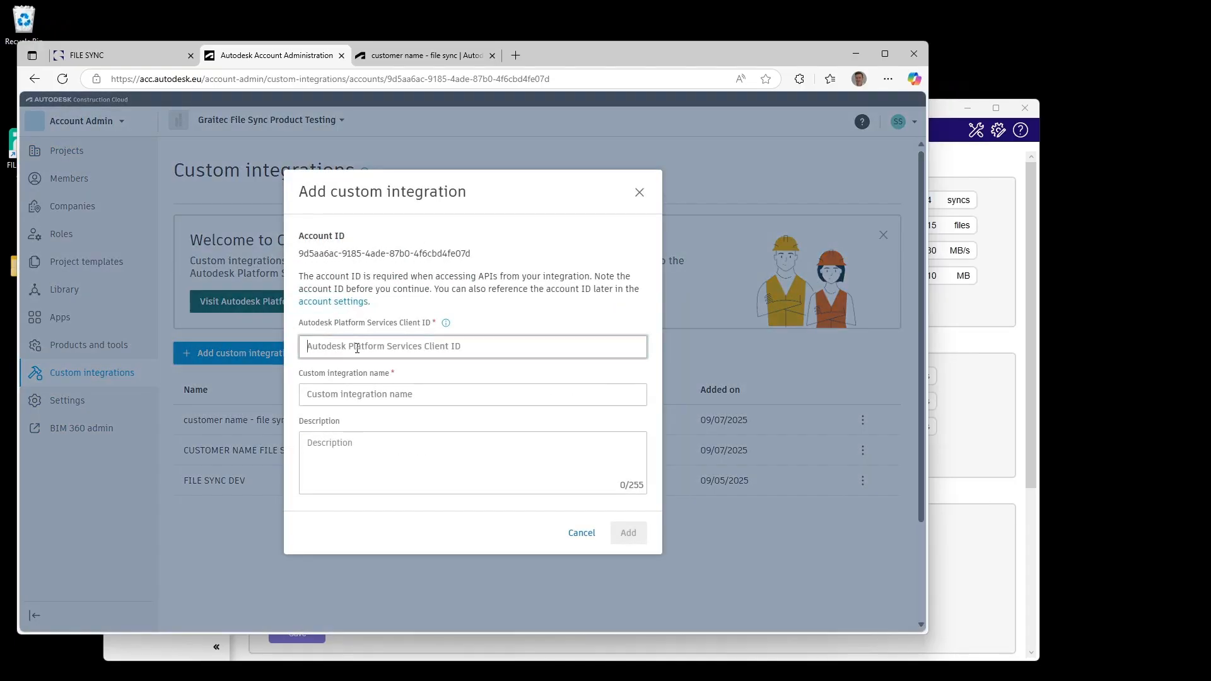
click(356, 346)
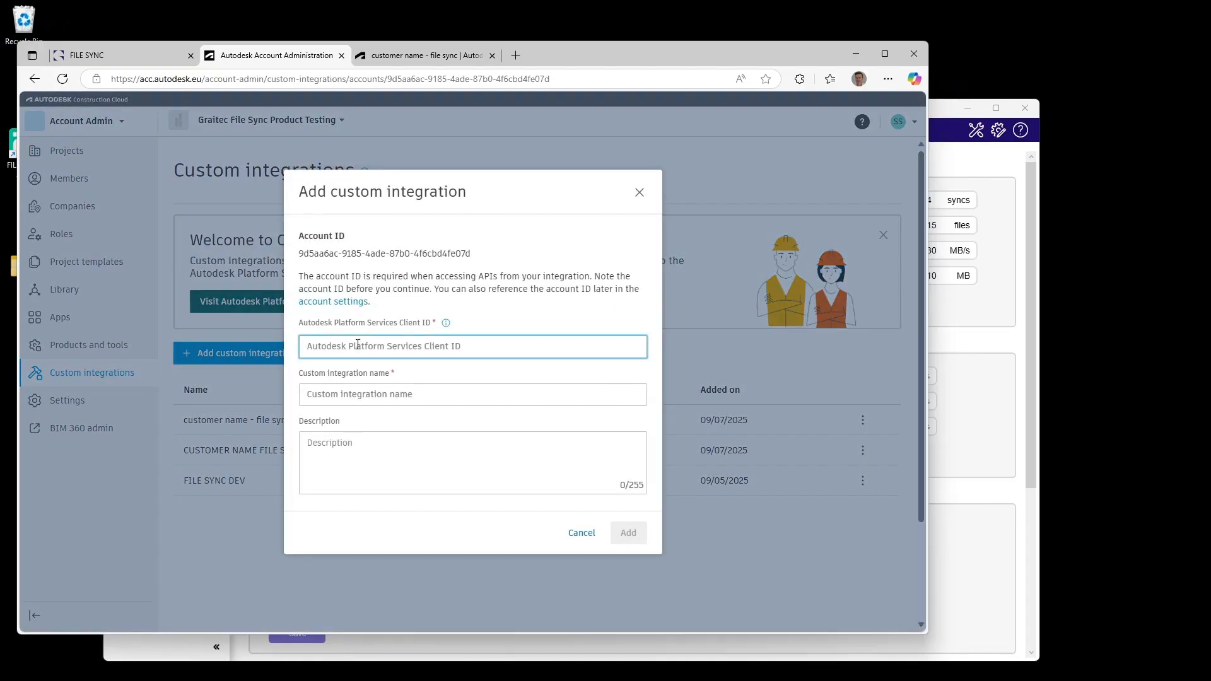
right_click(374, 341)
click(403, 460)
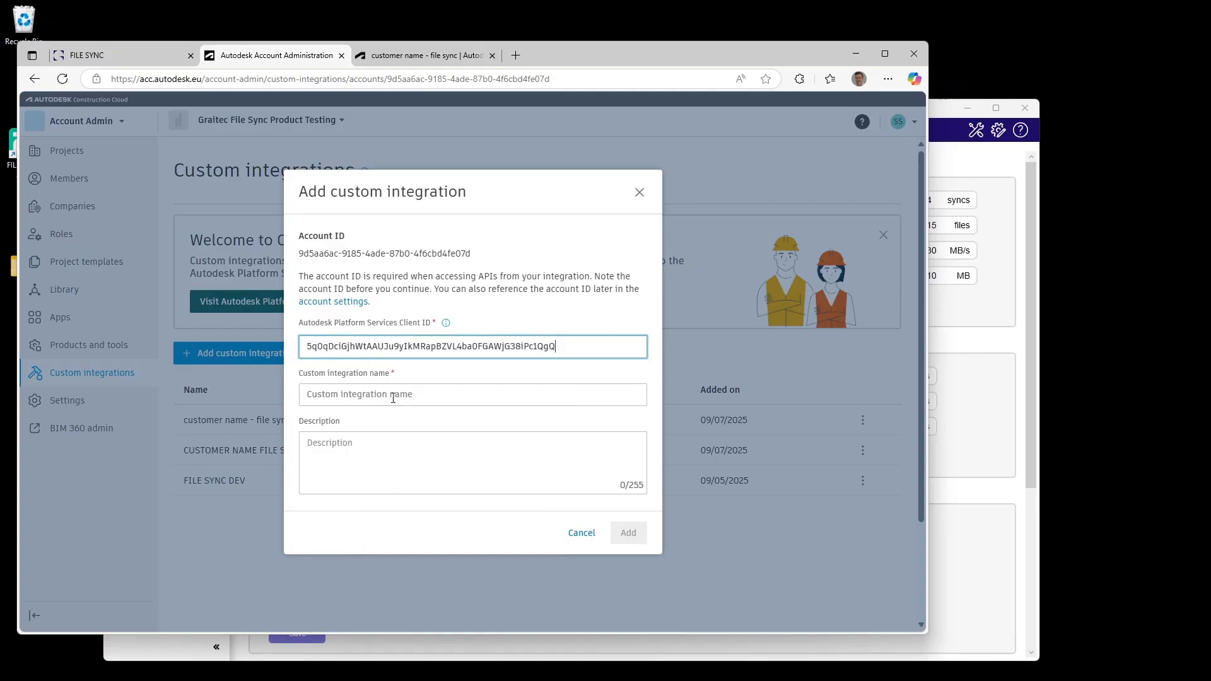
click(393, 396)
text(examp)
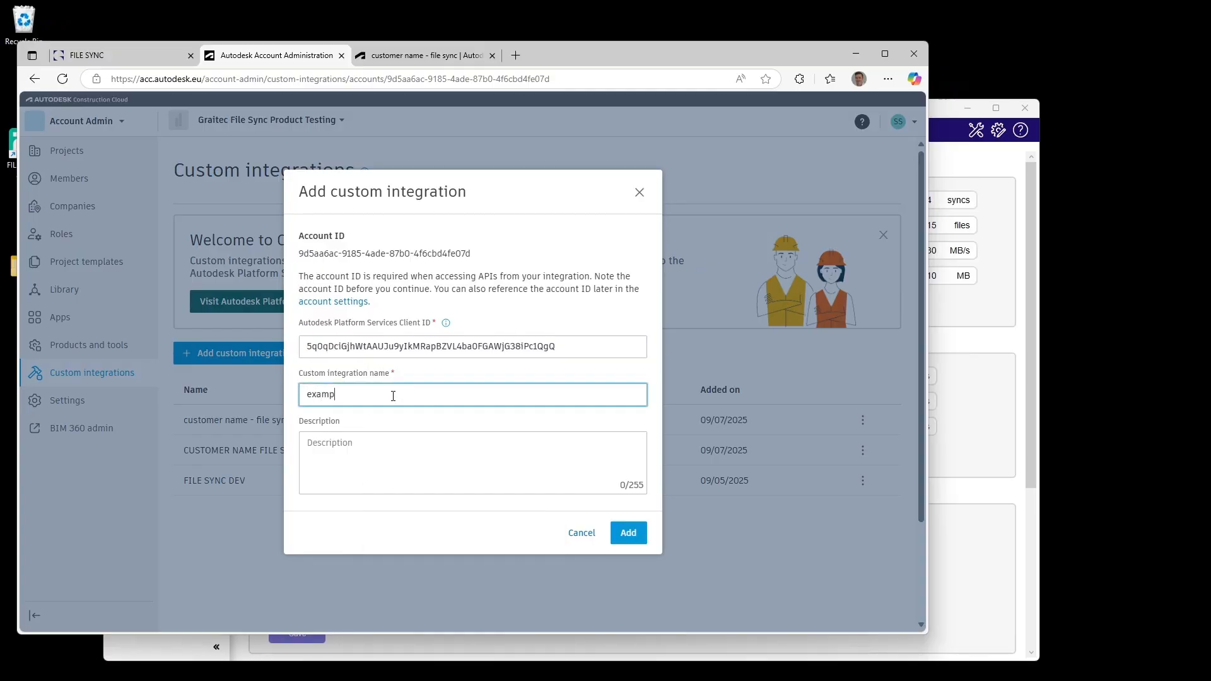
text(le customer - file sync 2)
click(622, 534)
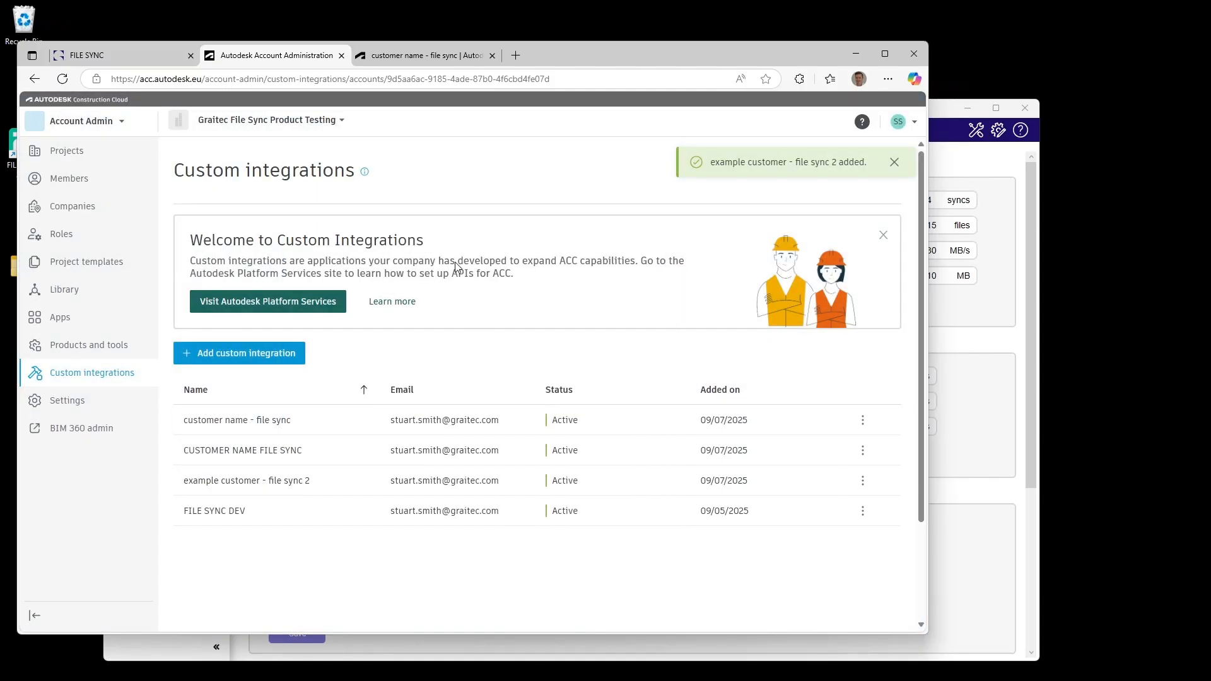
- Uninstall the Graitec File Sync app from the account's installed apps
click(61, 323)
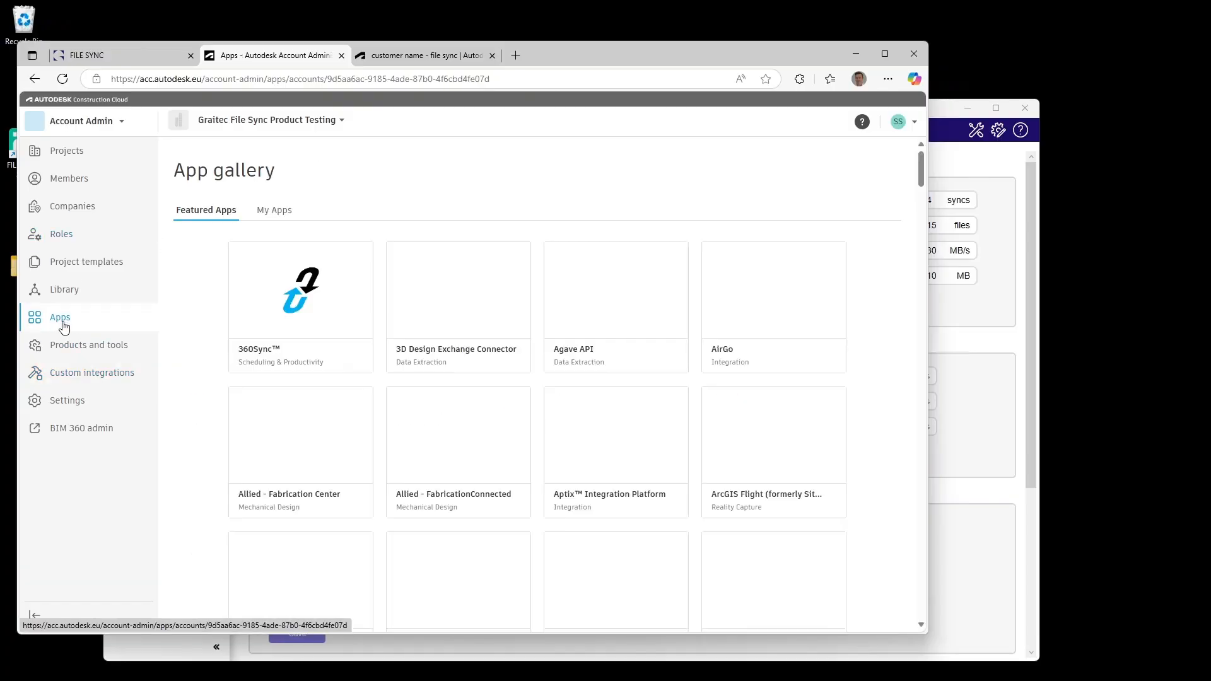
click(274, 211)
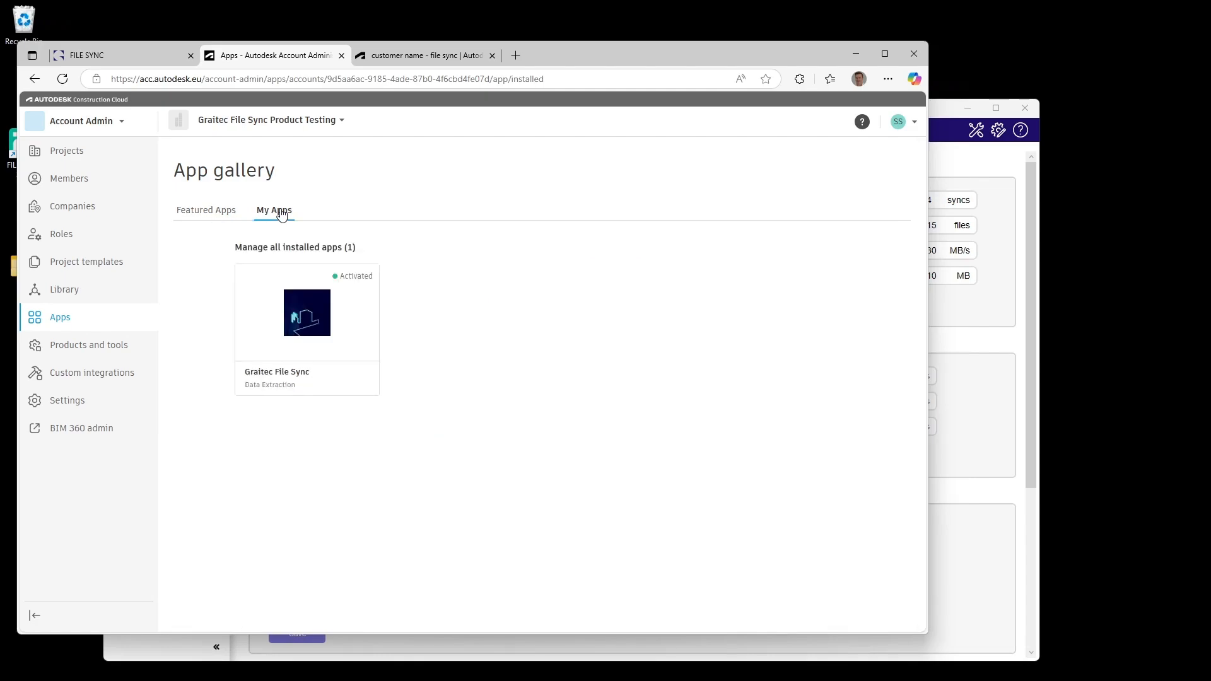
click(308, 338)
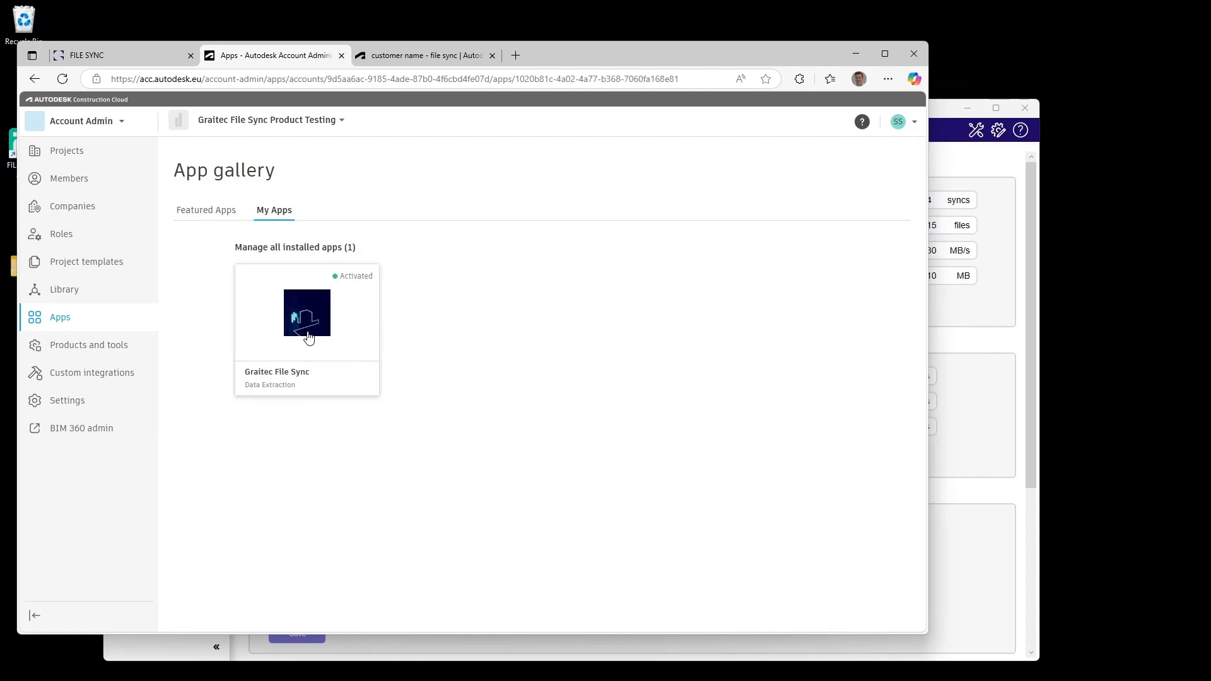
click(292, 403)
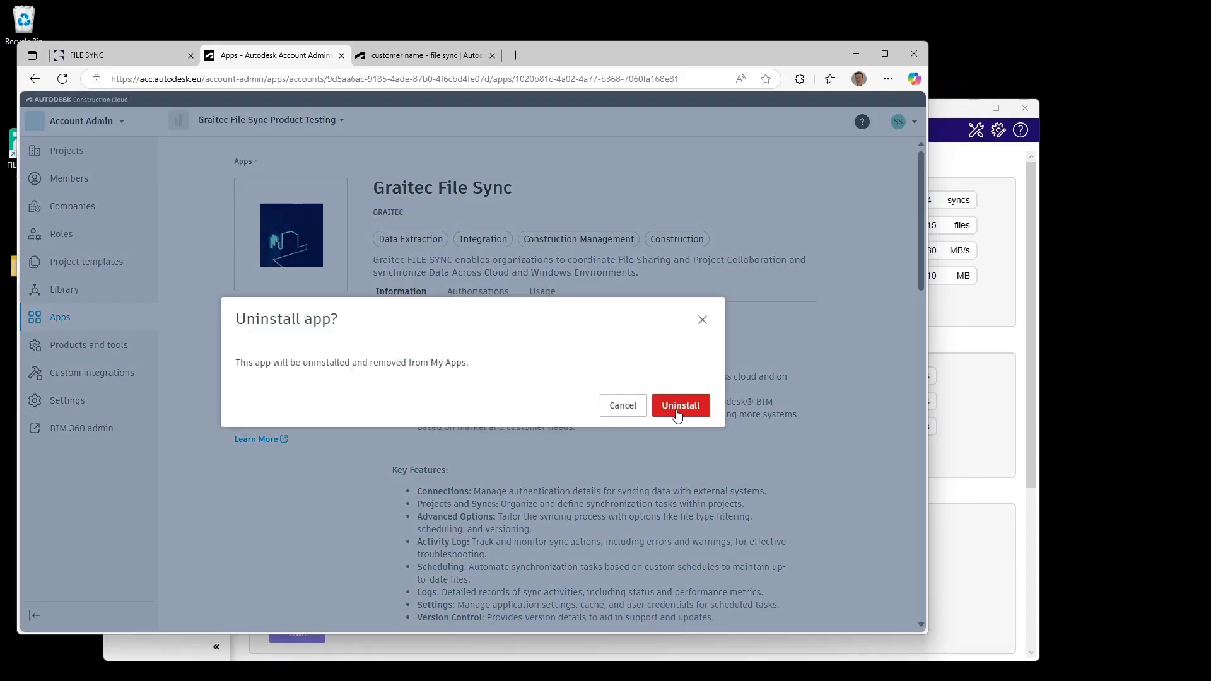
click(678, 407)
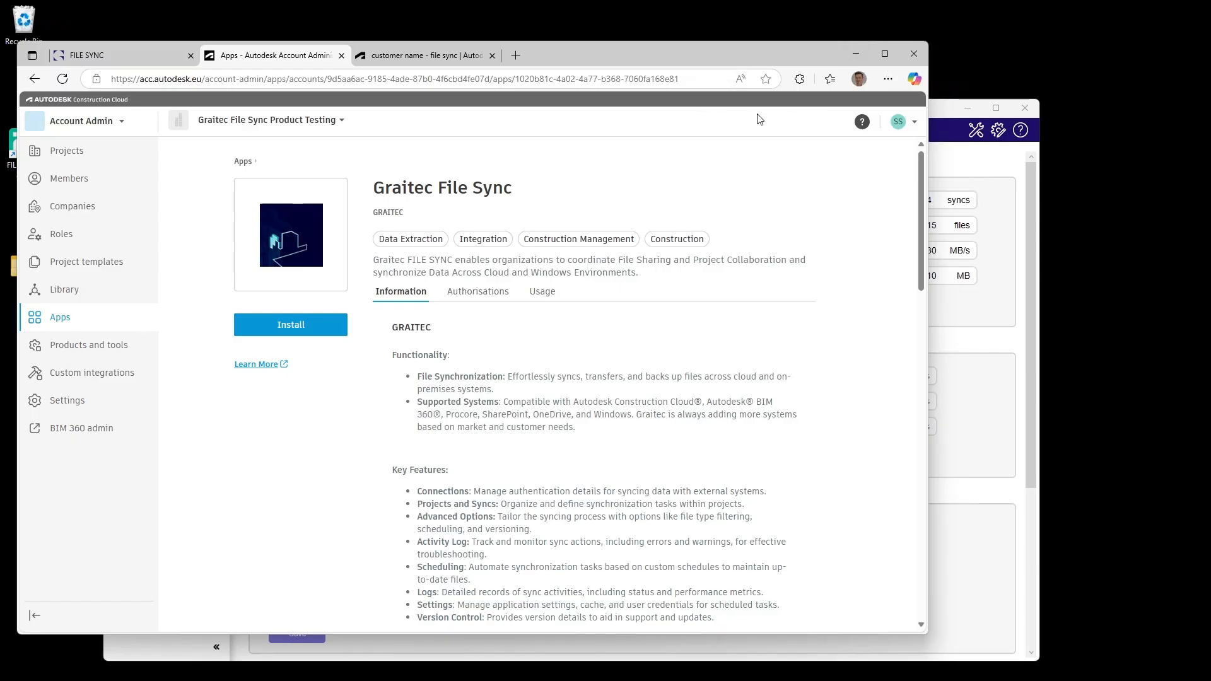
- Switch to FILE SYNC 2026 and paste the copied Client ID as the Autodesk Client Id under Autodesk Connector
click(1001, 174)
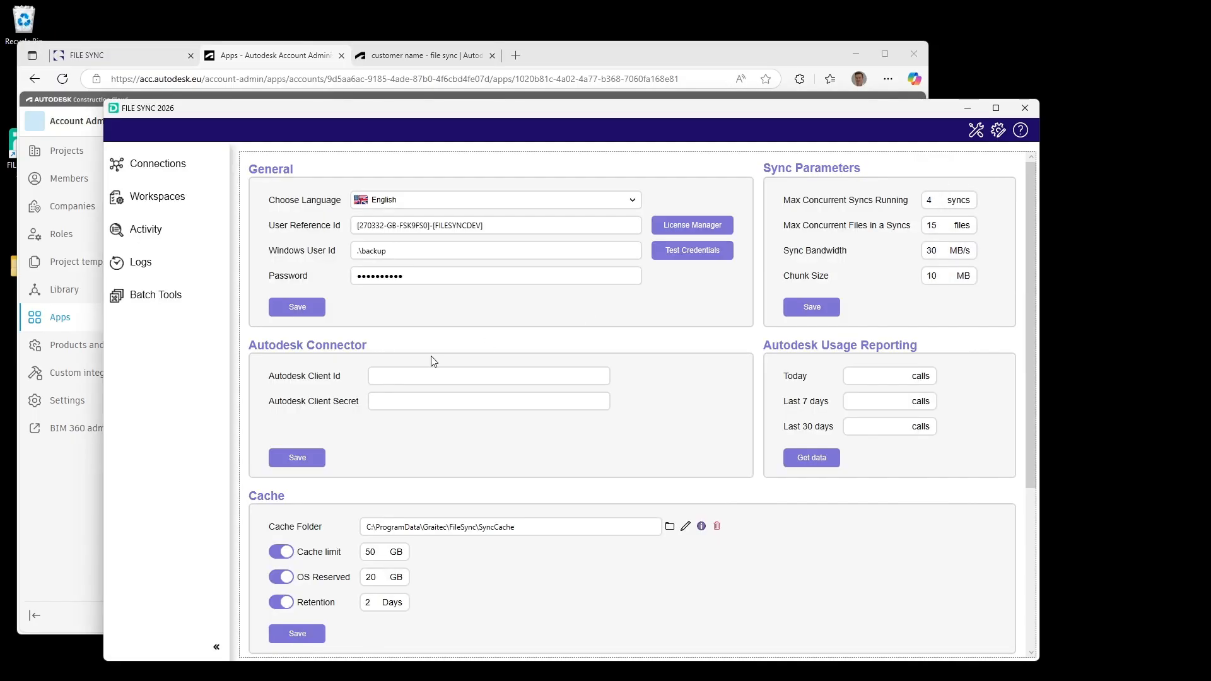
click(384, 374)
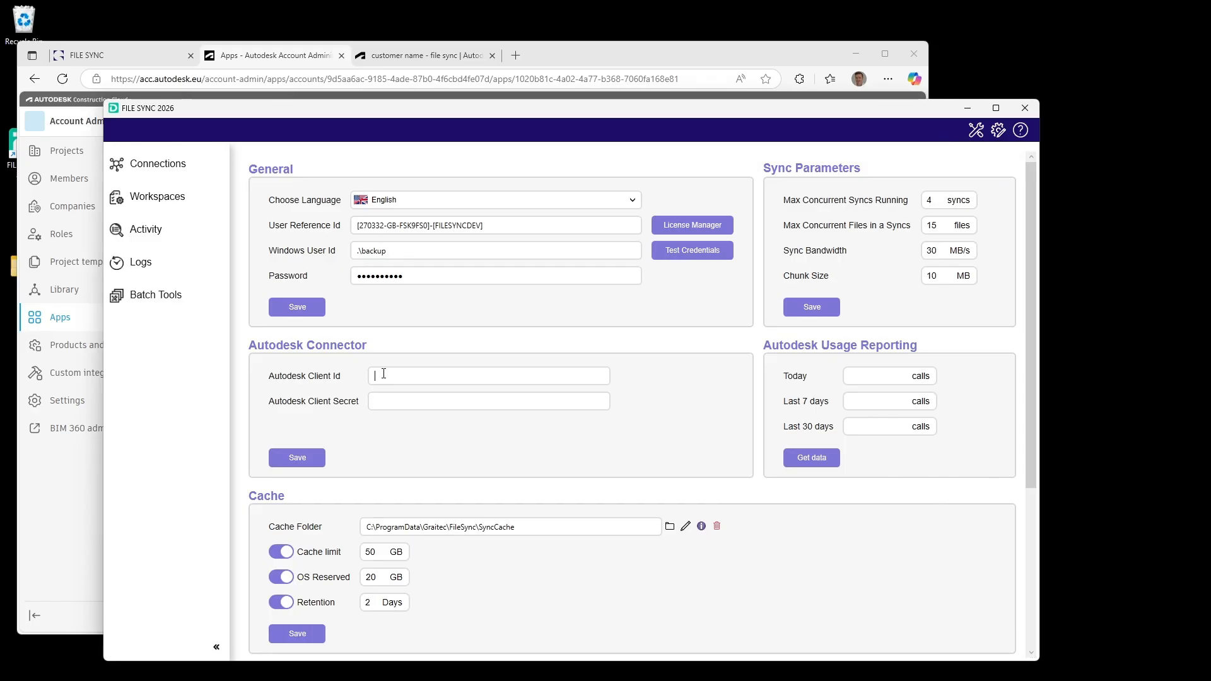
right_click(383, 374)
click(414, 413)
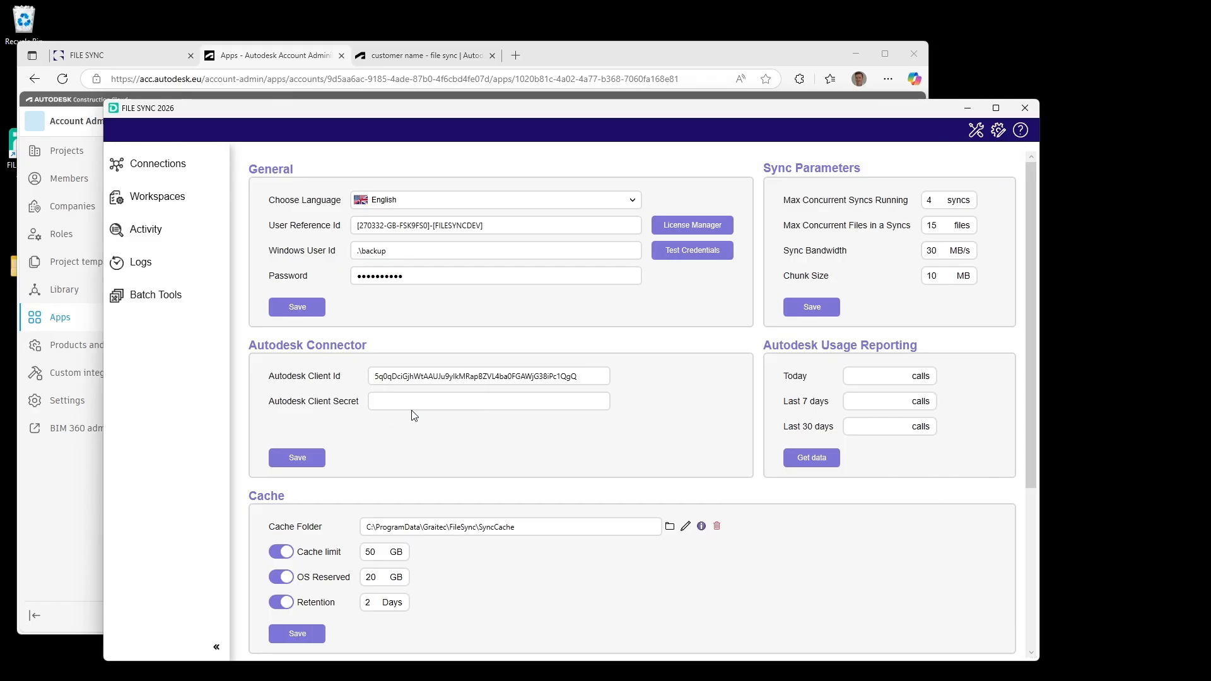
- Copy the Client Secret from the Autodesk Platform Services application in Edge and paste it into FILE SYNC's Autodesk Client Secret field
click(410, 55)
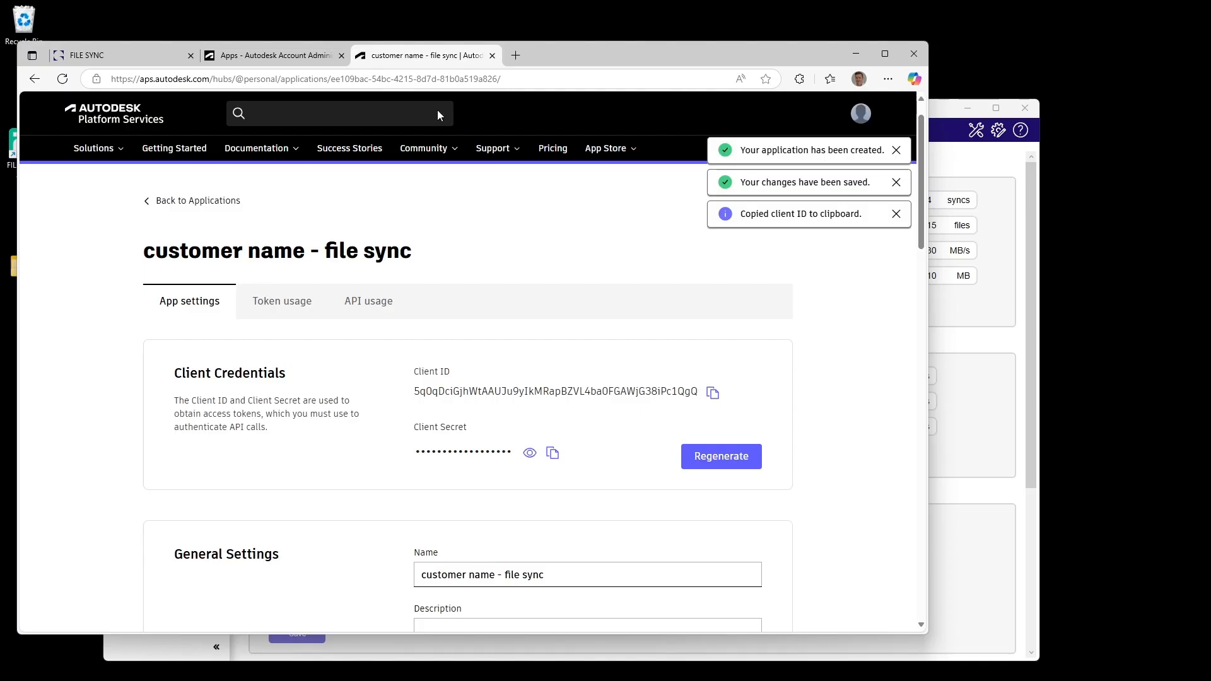
click(553, 453)
click(982, 358)
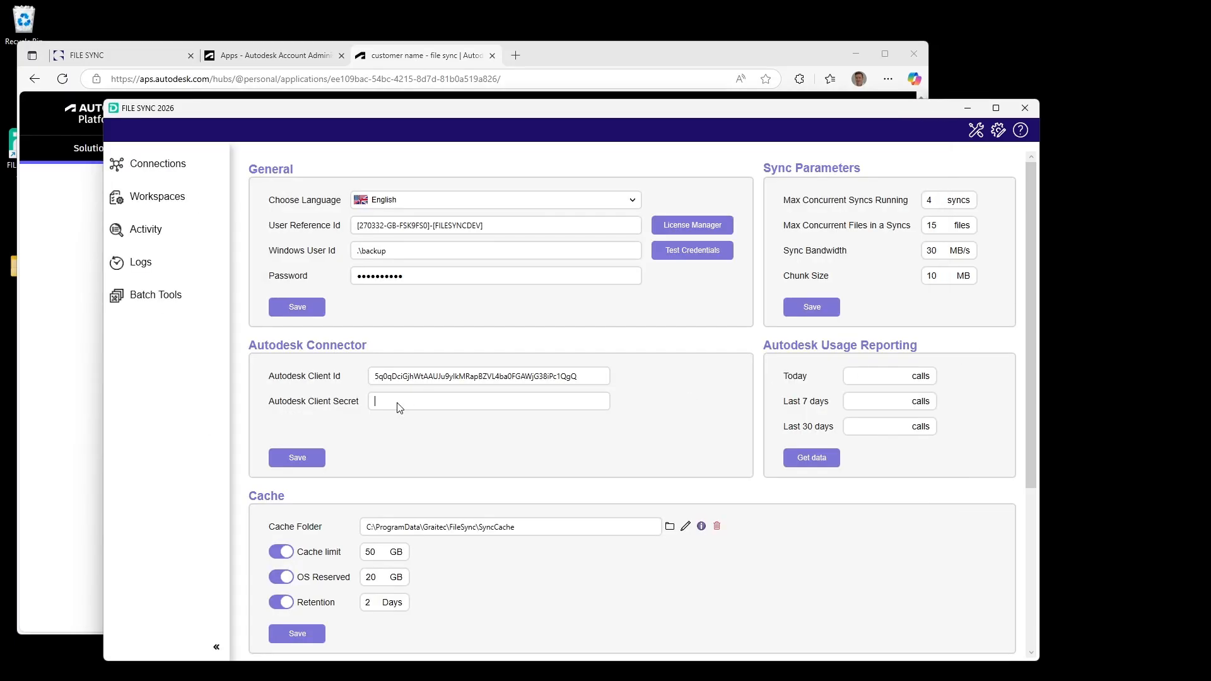
right_click(397, 407)
click(439, 444)
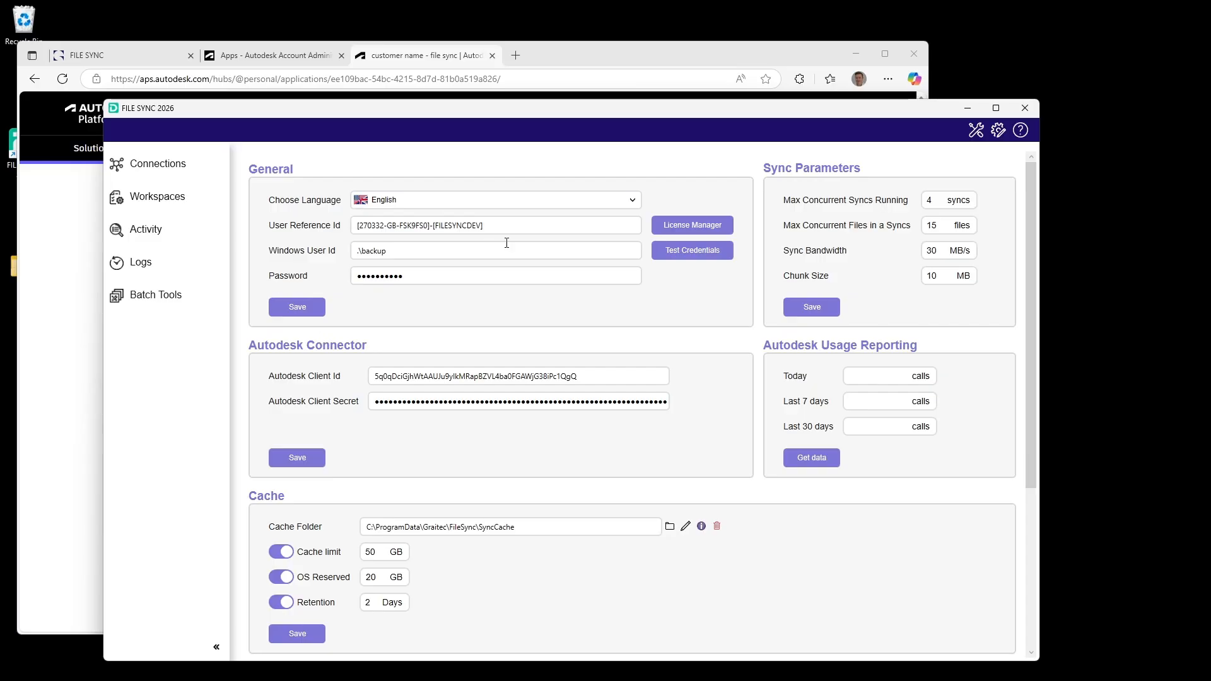
- Edit the "Autodesk Build - Graitec File Sync Product Testing" connection and start reconnecting it with the new Autodesk connector
click(176, 157)
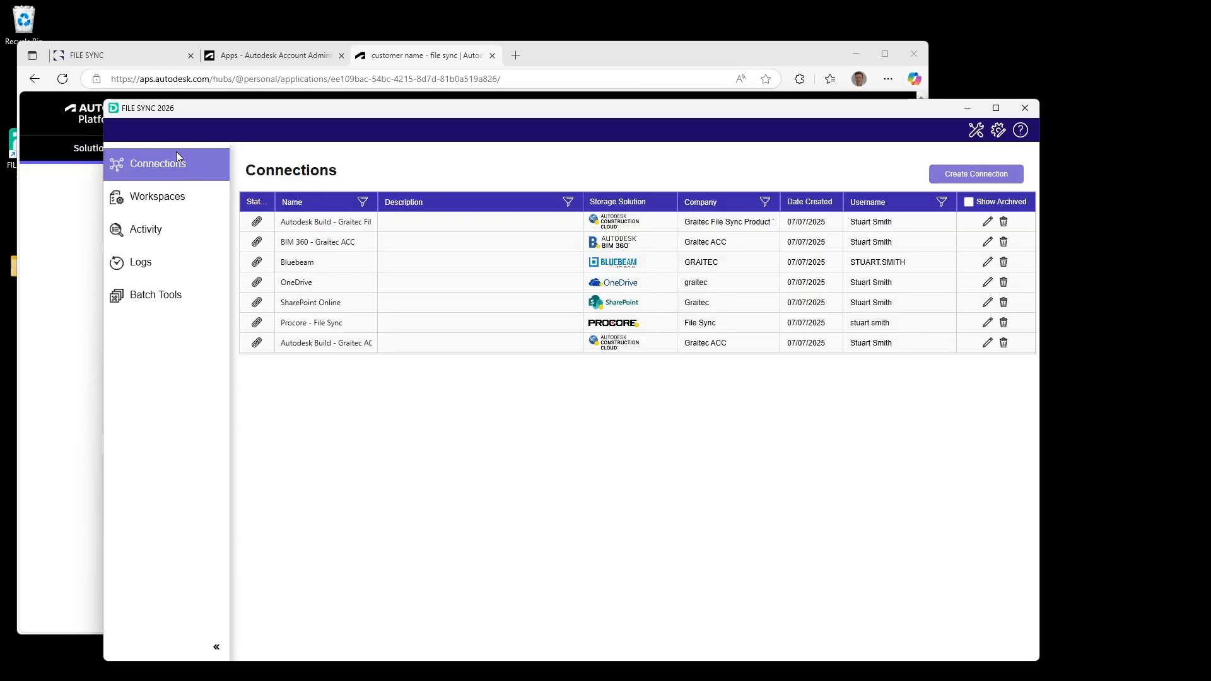
drag(297, 108, 270, 74)
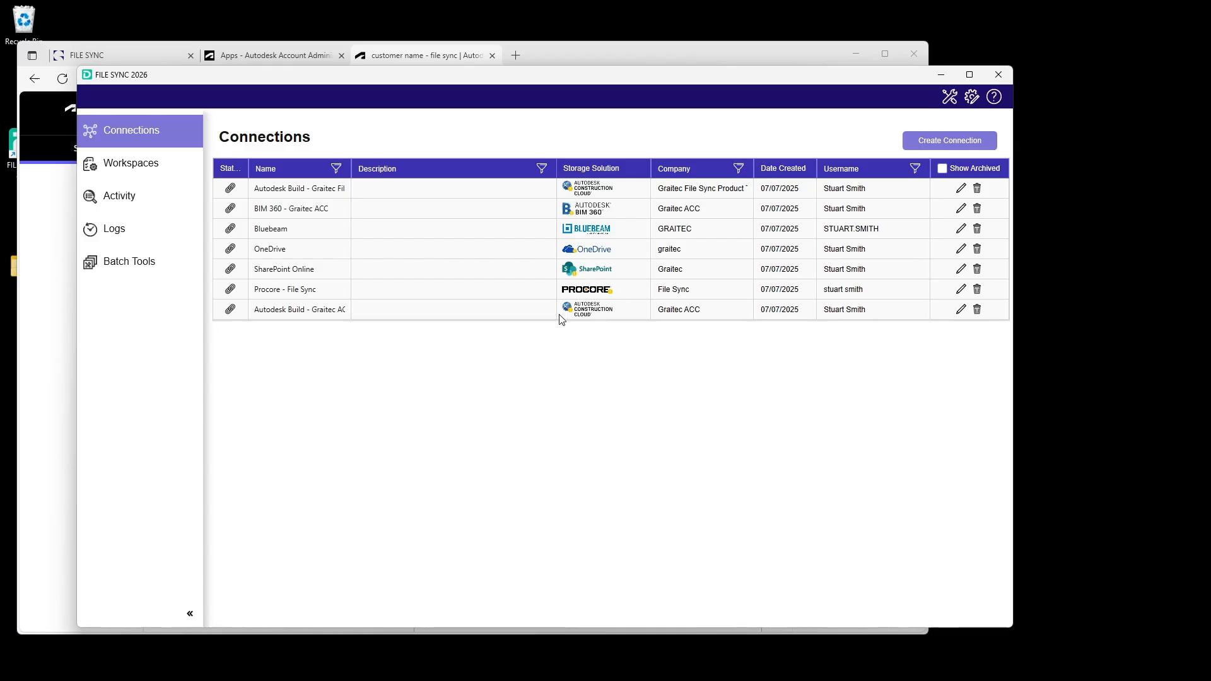
click(575, 183)
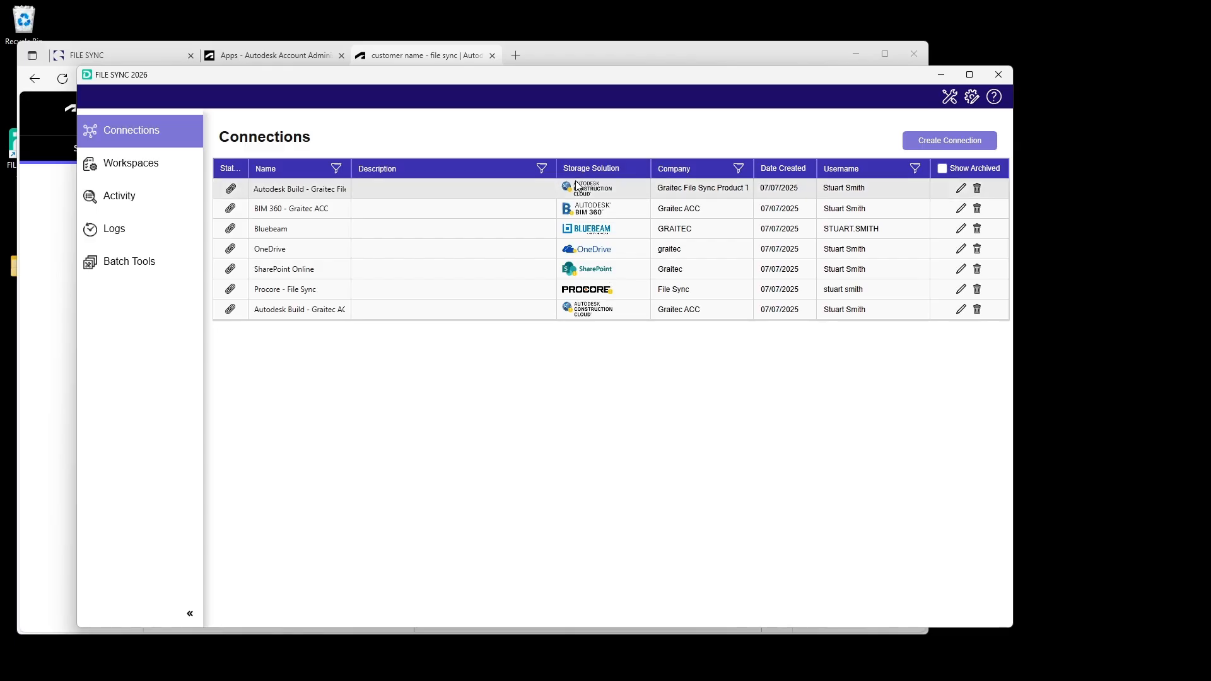
click(961, 190)
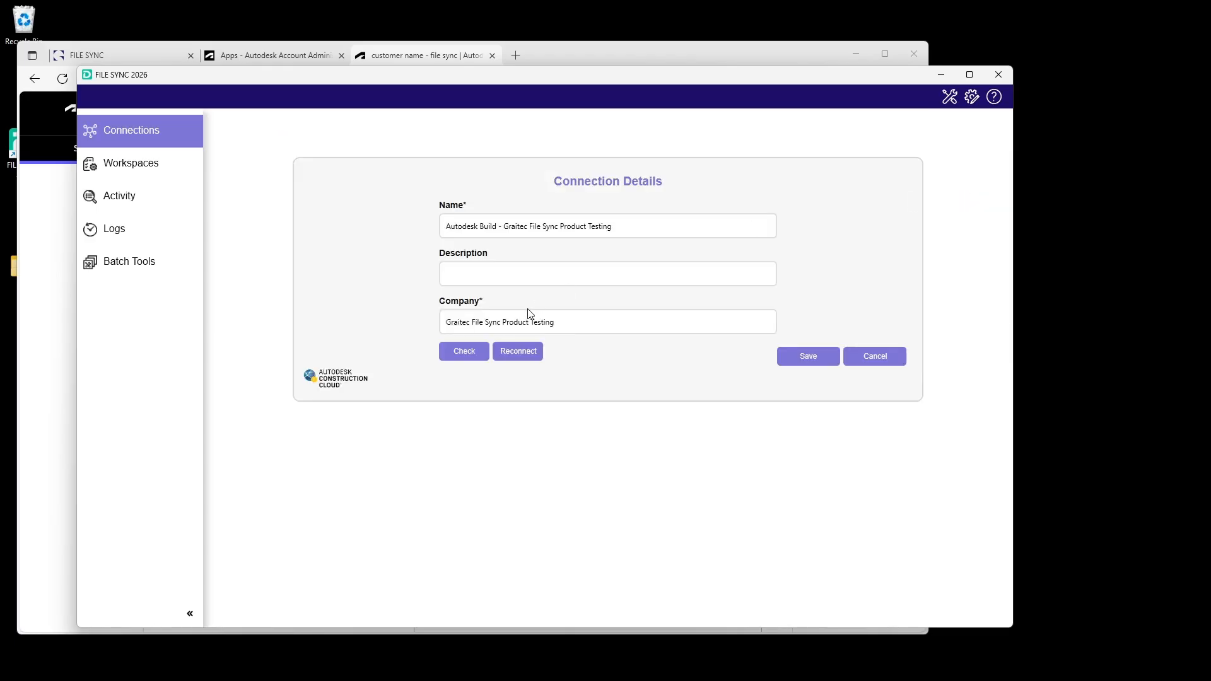
click(521, 351)
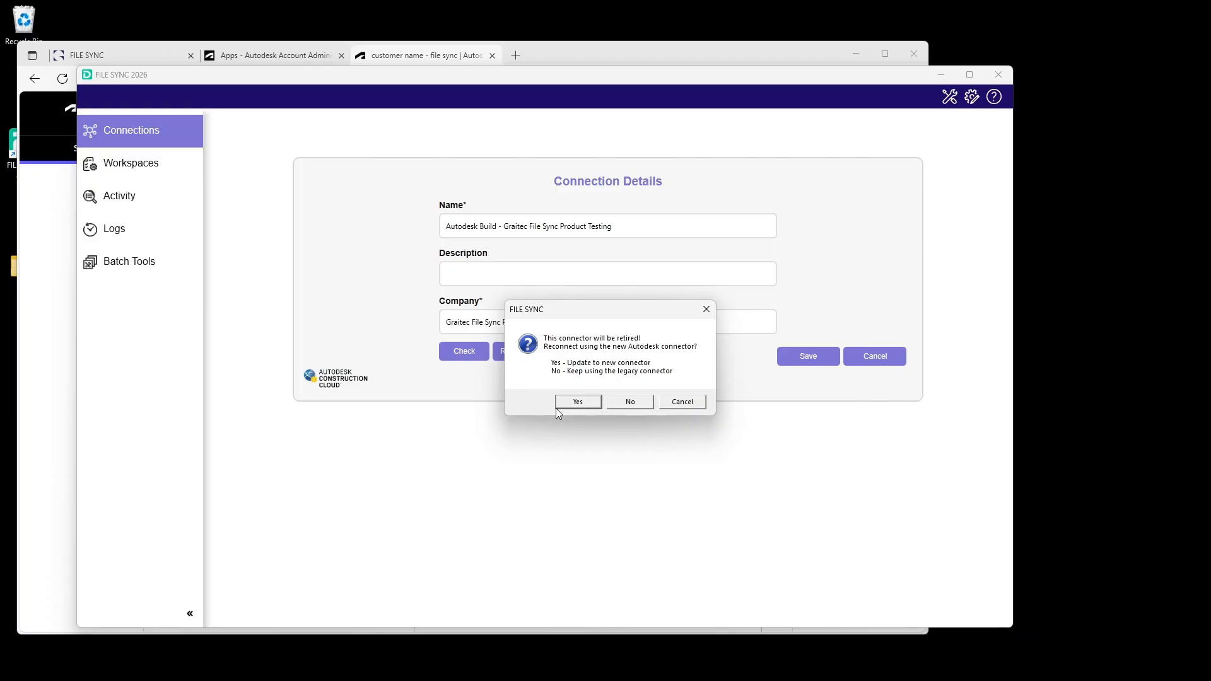
click(578, 405)
click(579, 404)
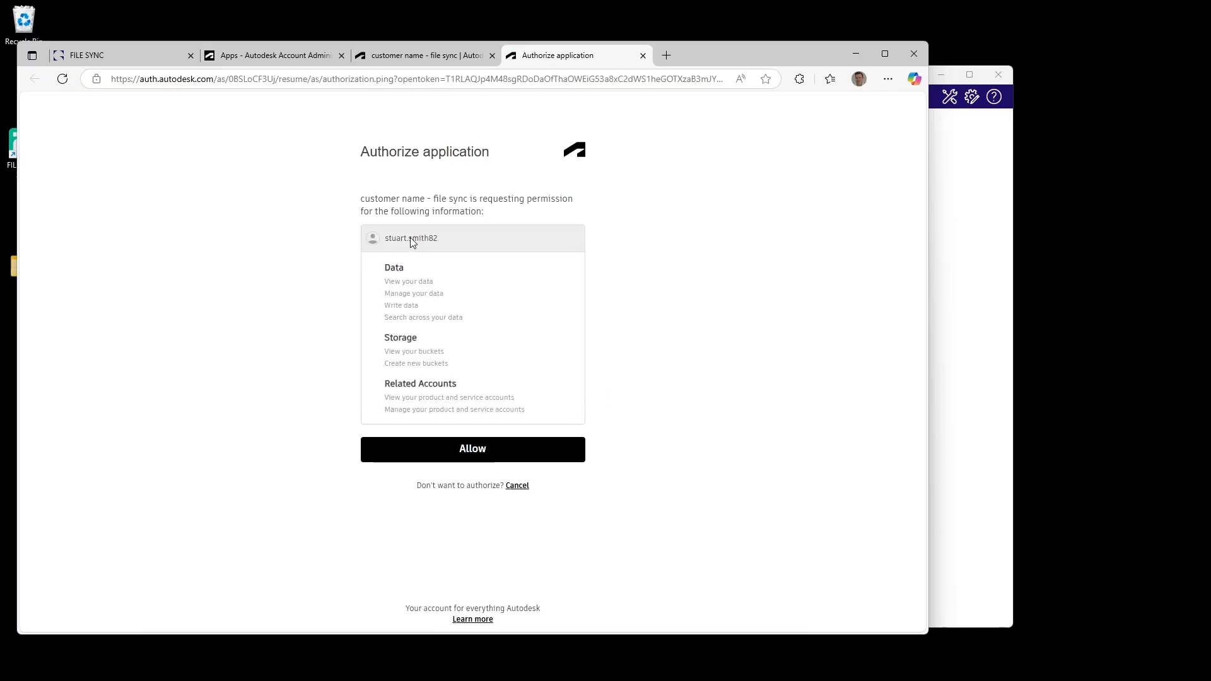
- Authorize the "customer name - file sync" application in Edge, then return to FILE SYNC 2026 and save the connection
click(473, 462)
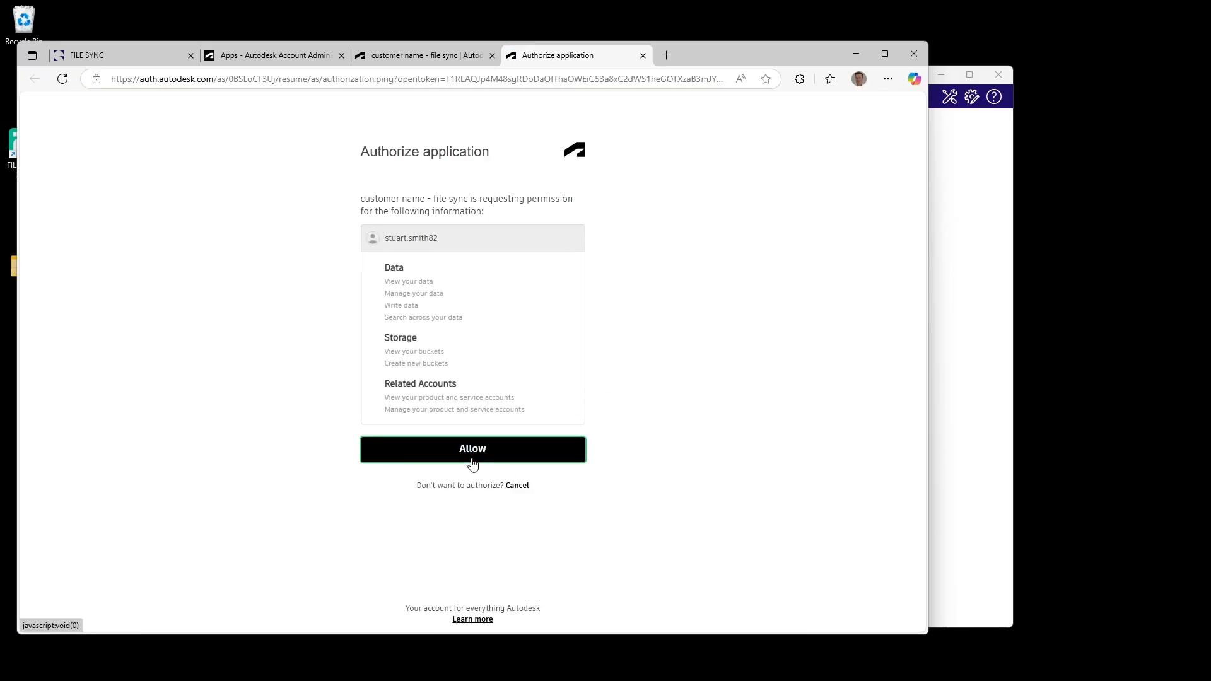
click(856, 57)
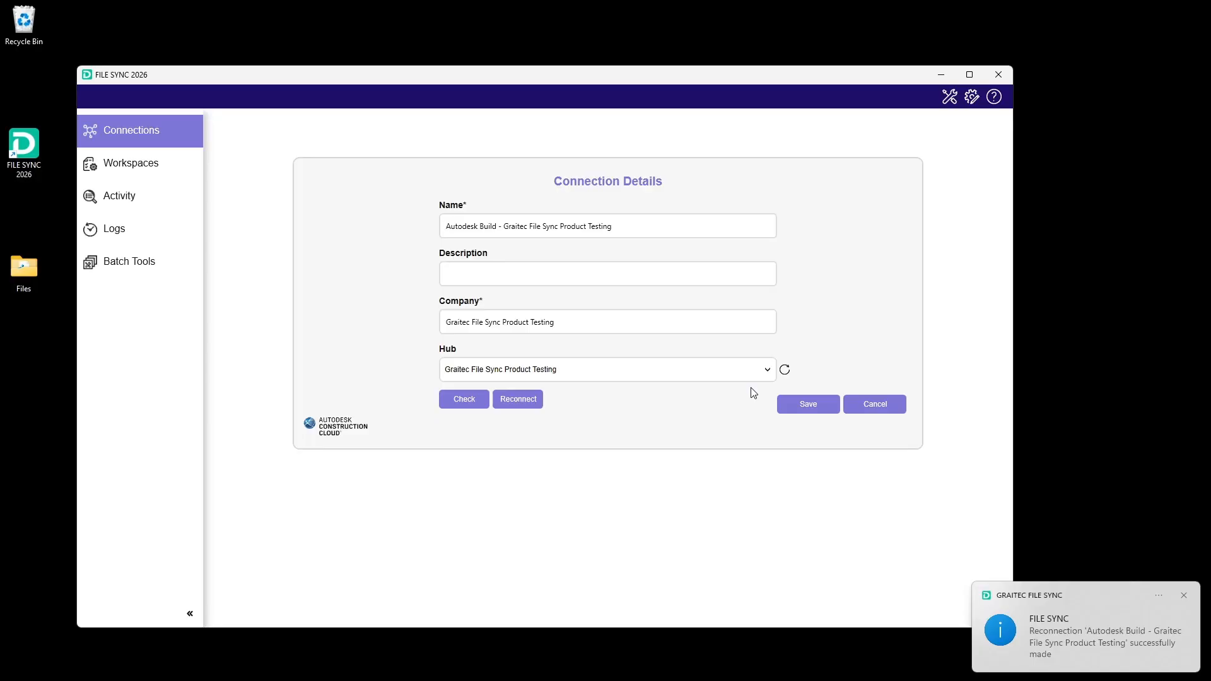
click(801, 402)
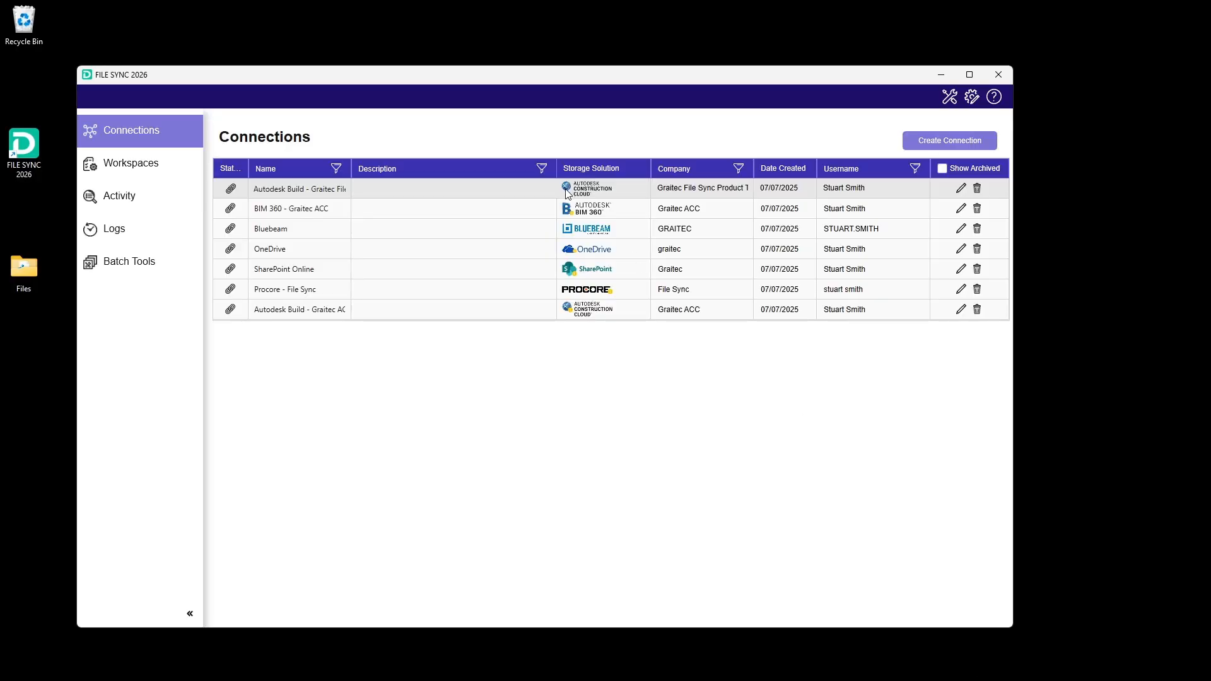